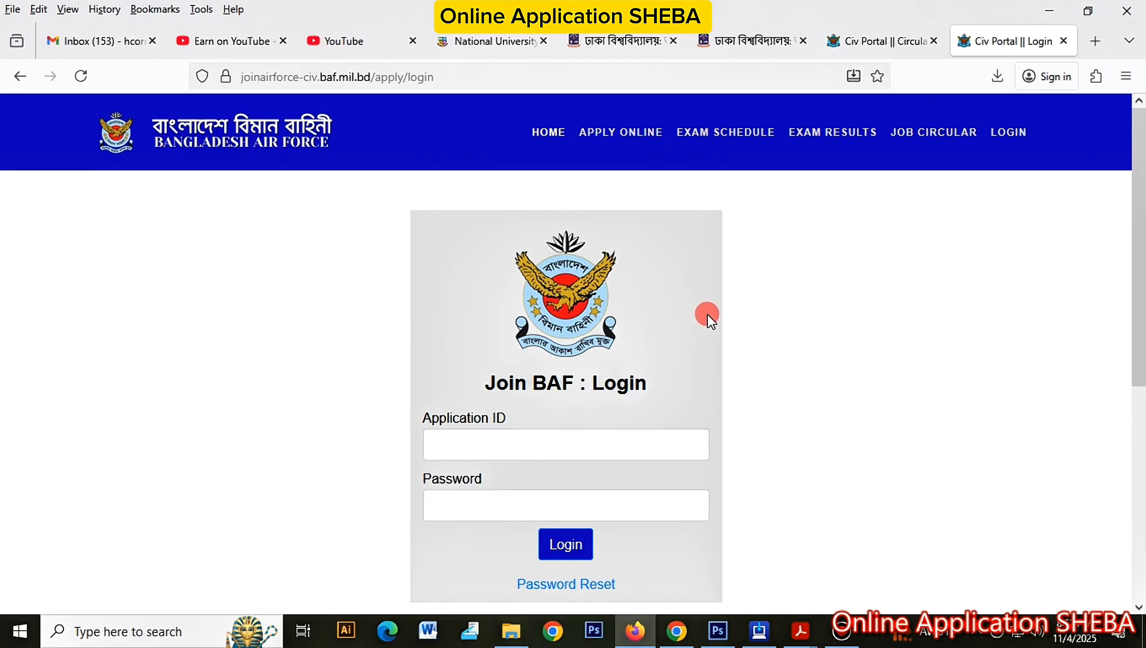
Step: Begin entering the Application ID on the portal's login page
click(550, 445)
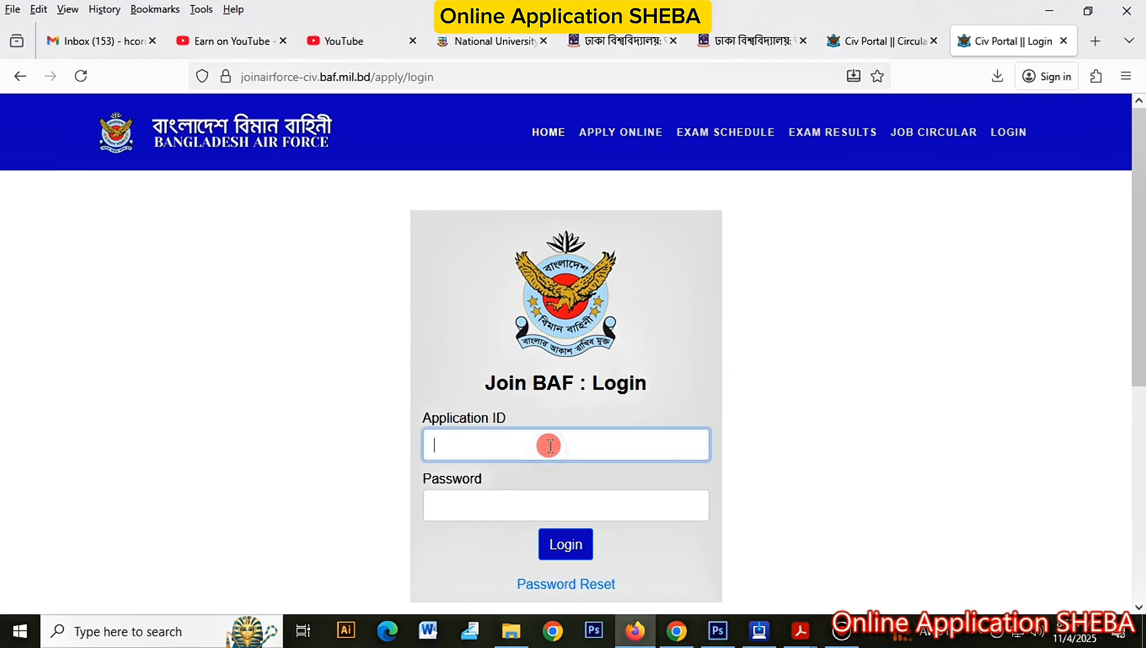
text(s://)
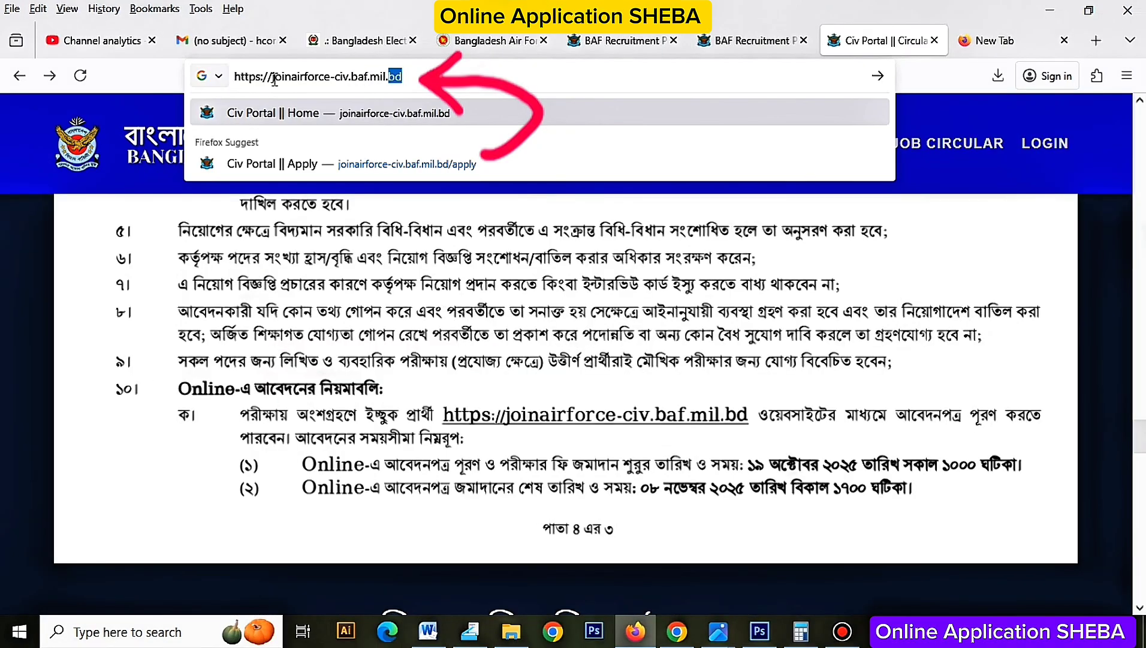
Step: Load joinairforce-civ.baf.mil.bd in a new tab and reduce the page zoom to 110%
drag(401, 77, 234, 78)
key(ctrl+c)
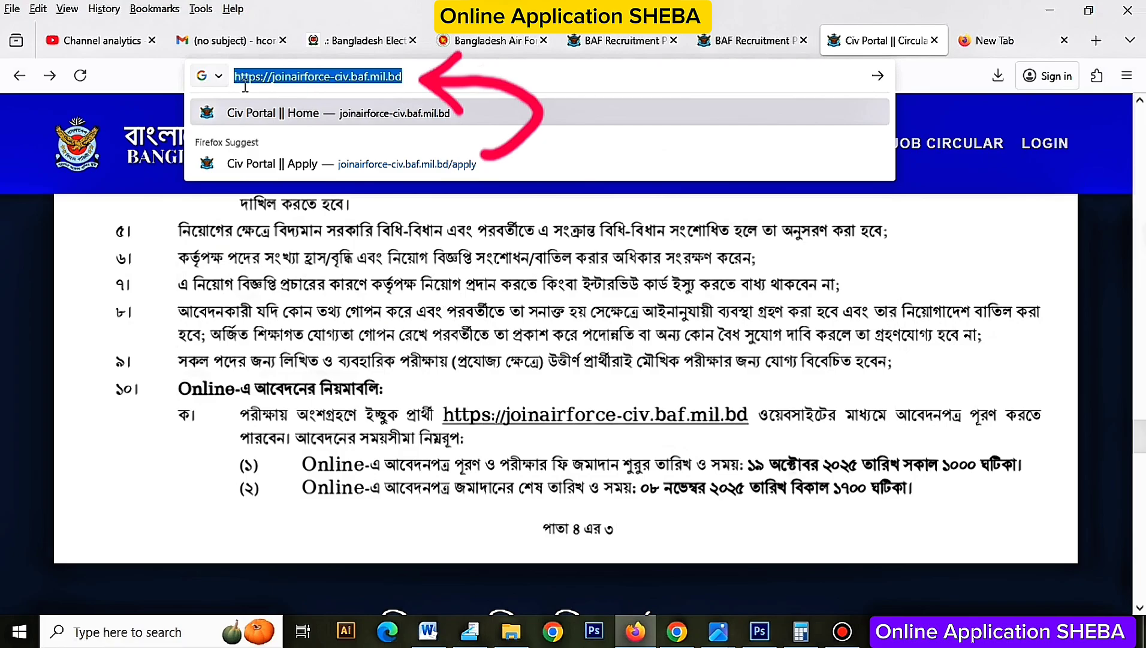
click(1013, 40)
text(joinairforce.civ)
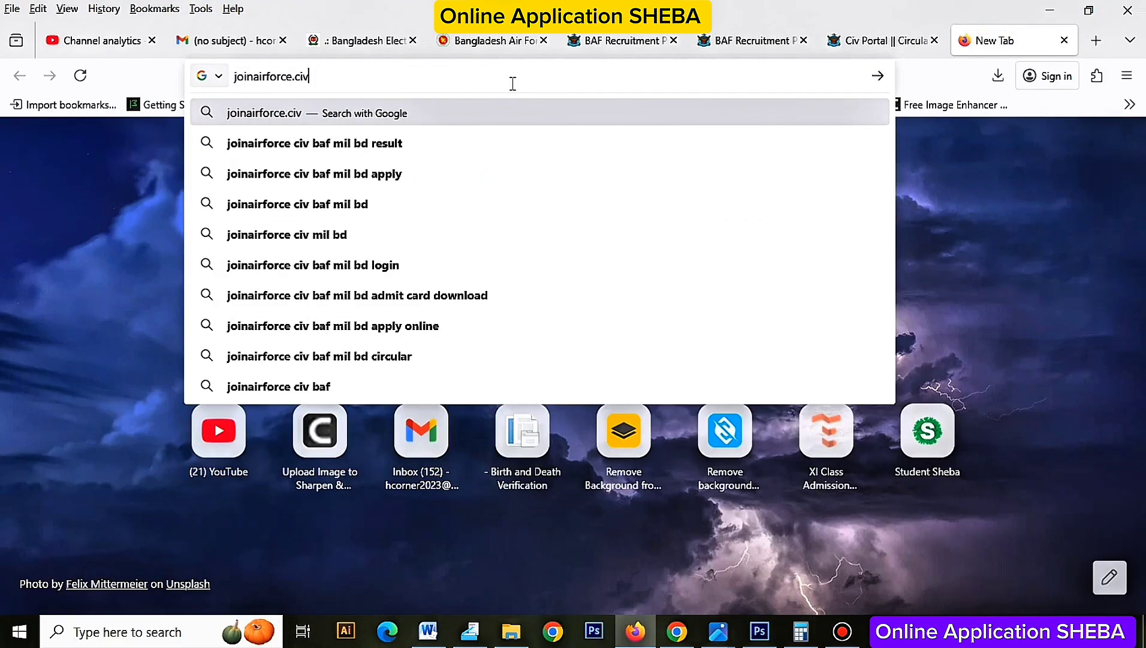
key(ctrl+a)
key(ctrl+v)
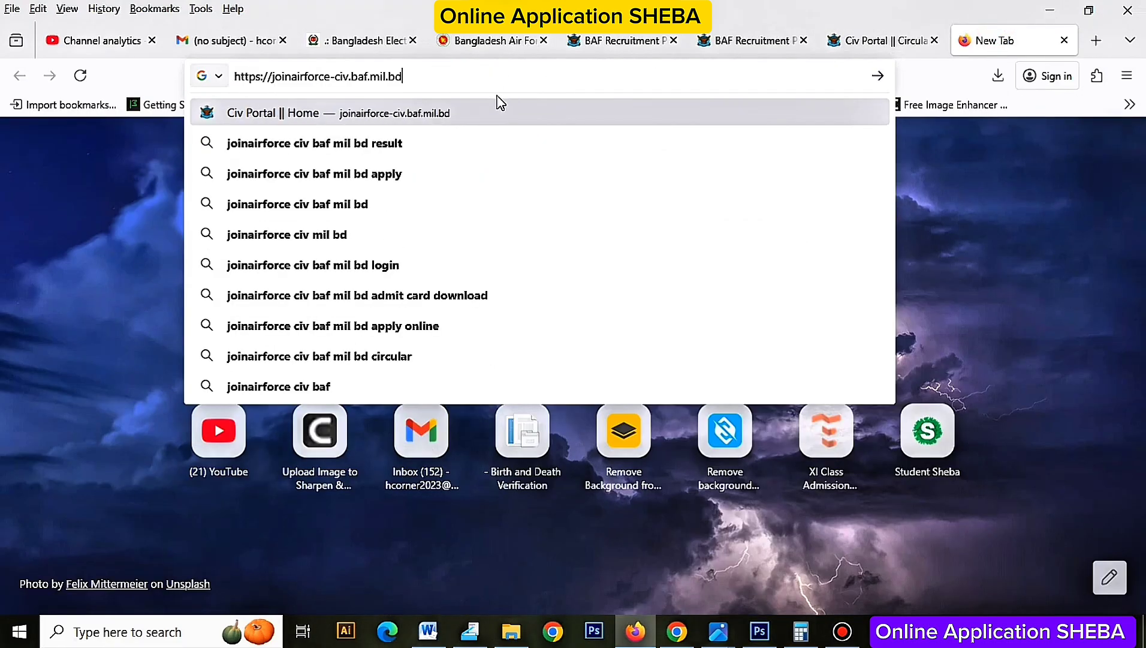
click(491, 114)
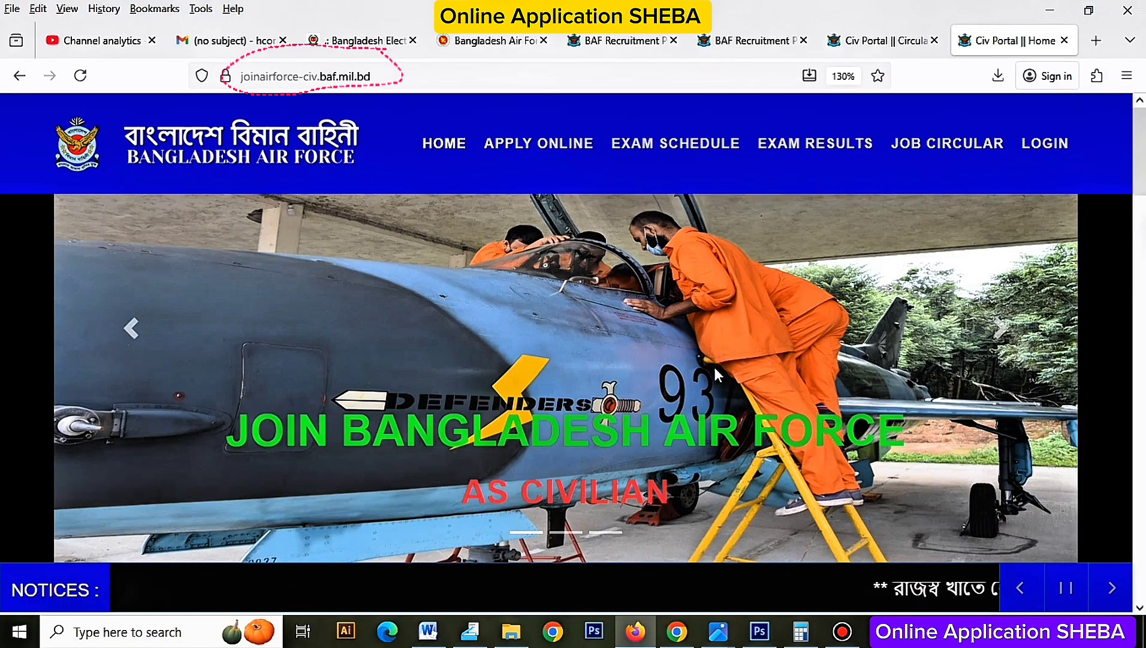
key(ctrl+minus)
key(ctrl+minus)
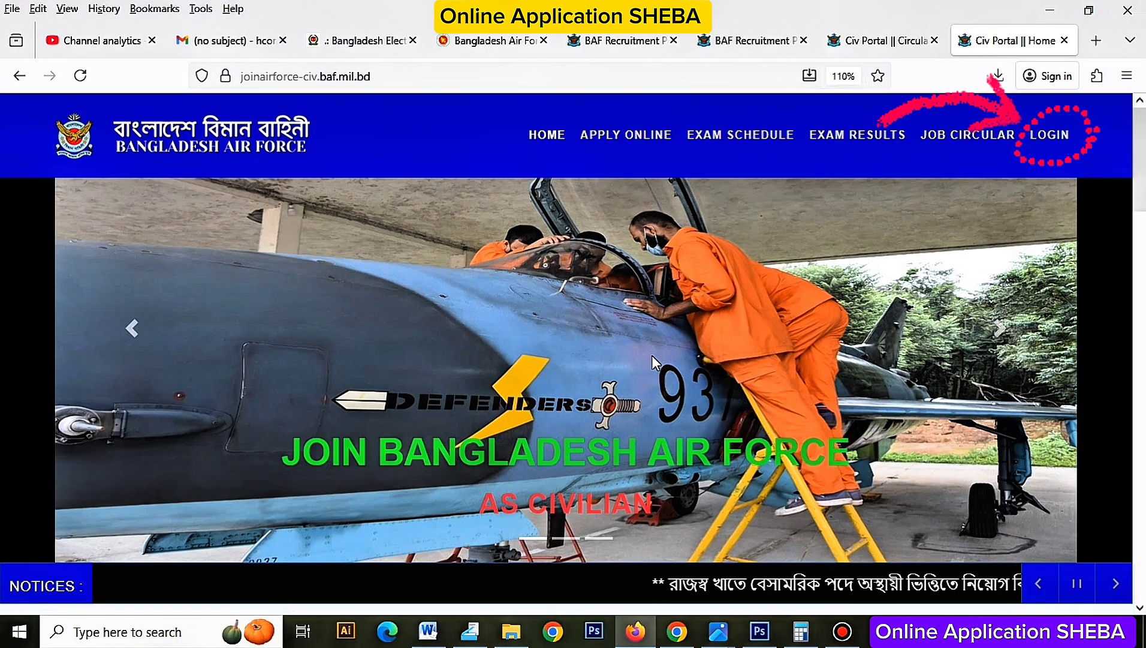
scroll(652, 355, down, 3)
scroll(645, 343, up, 3)
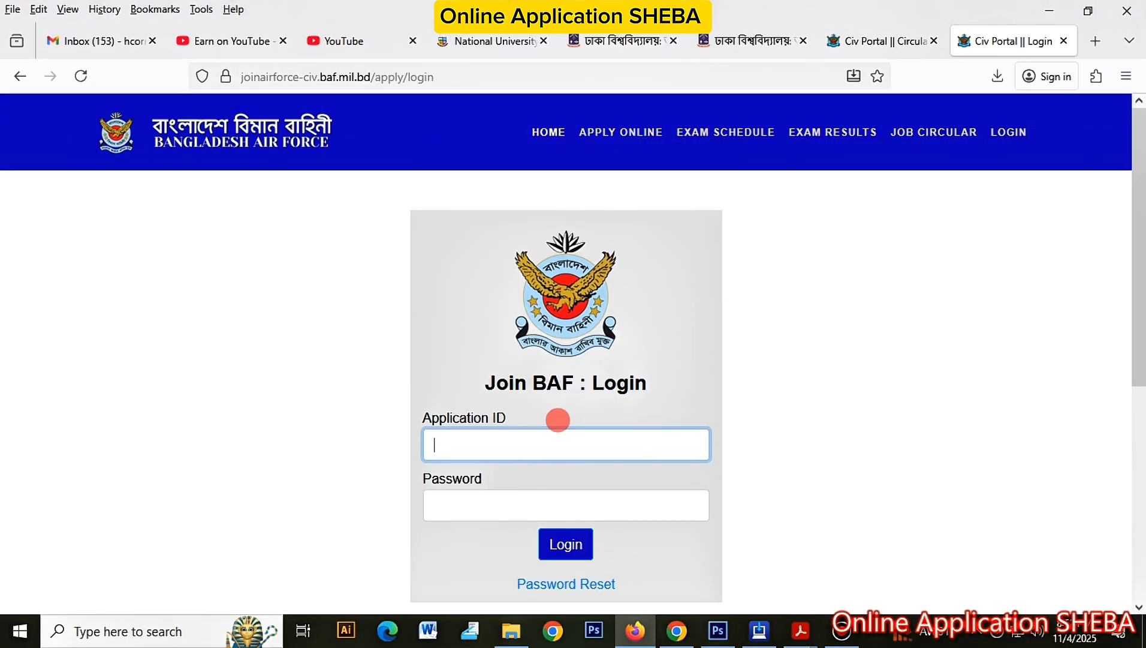
Step: Log in with the applicant's Application ID and password
key(Tab)
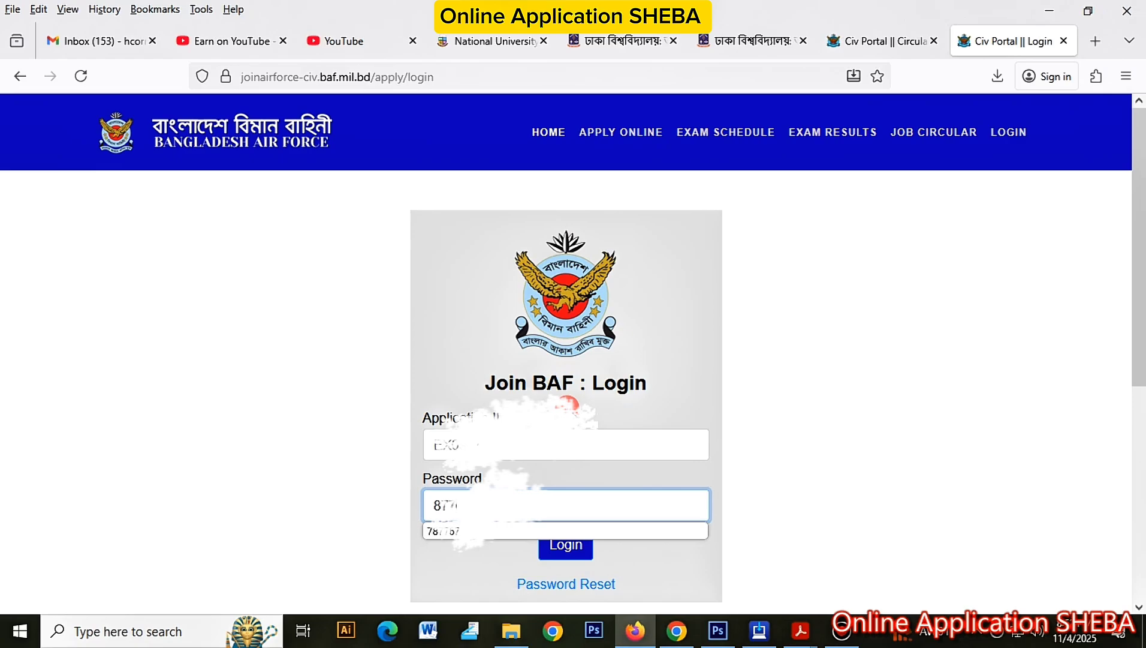
click(570, 543)
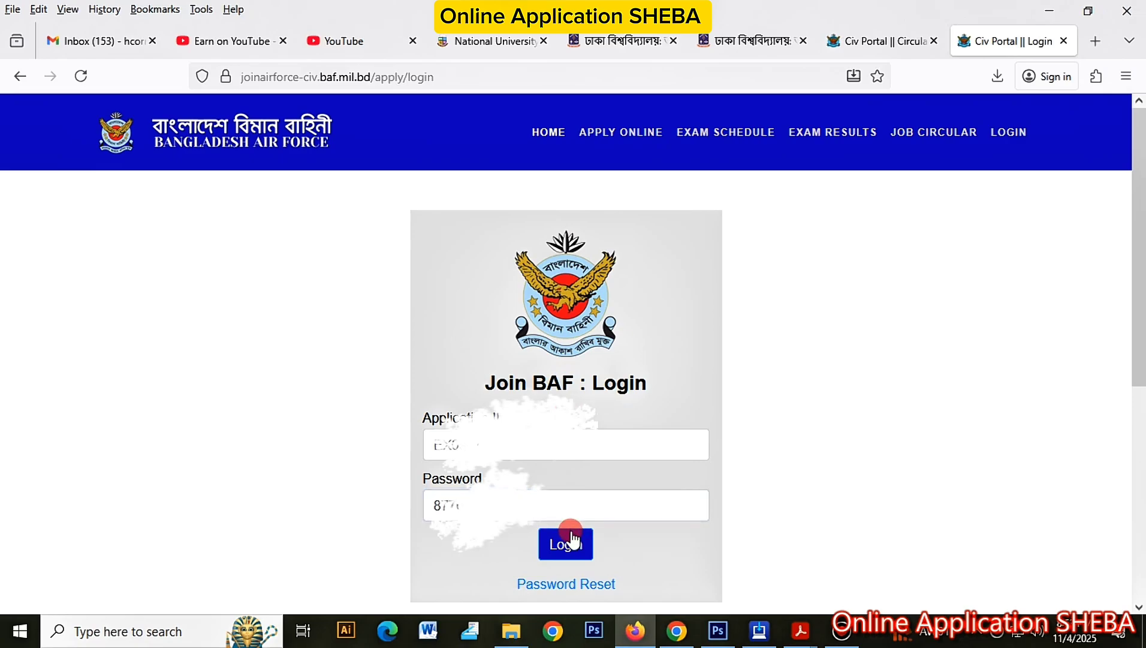
click(574, 545)
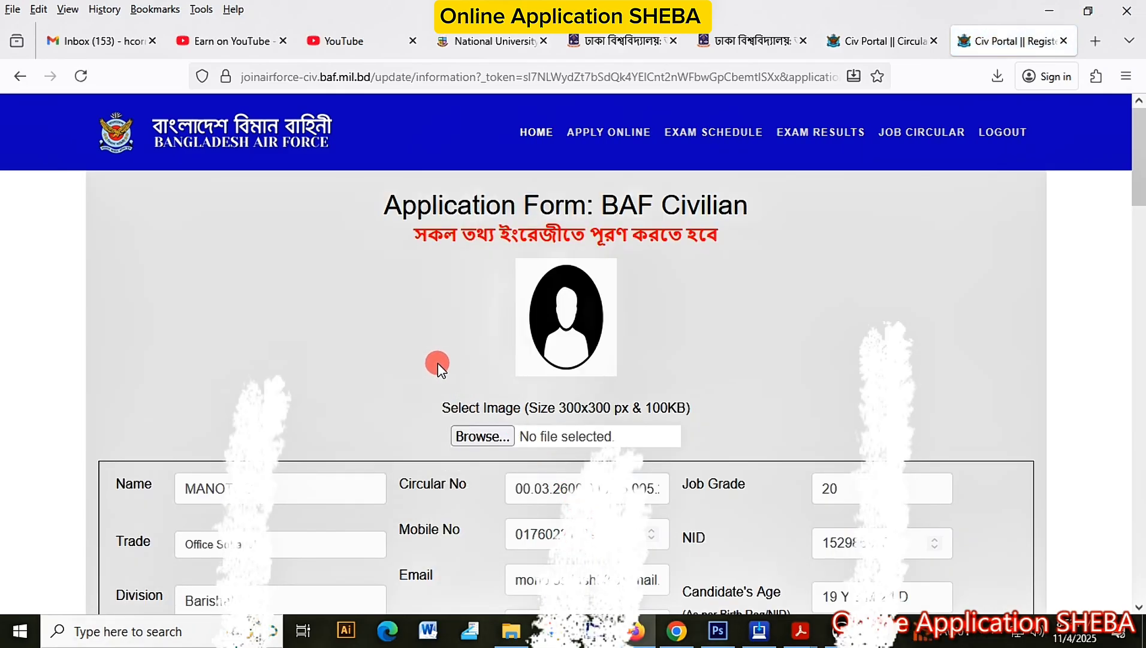
Step: Scroll down to the photo section and highlight the required photo size note
scroll(438, 363, down, 3)
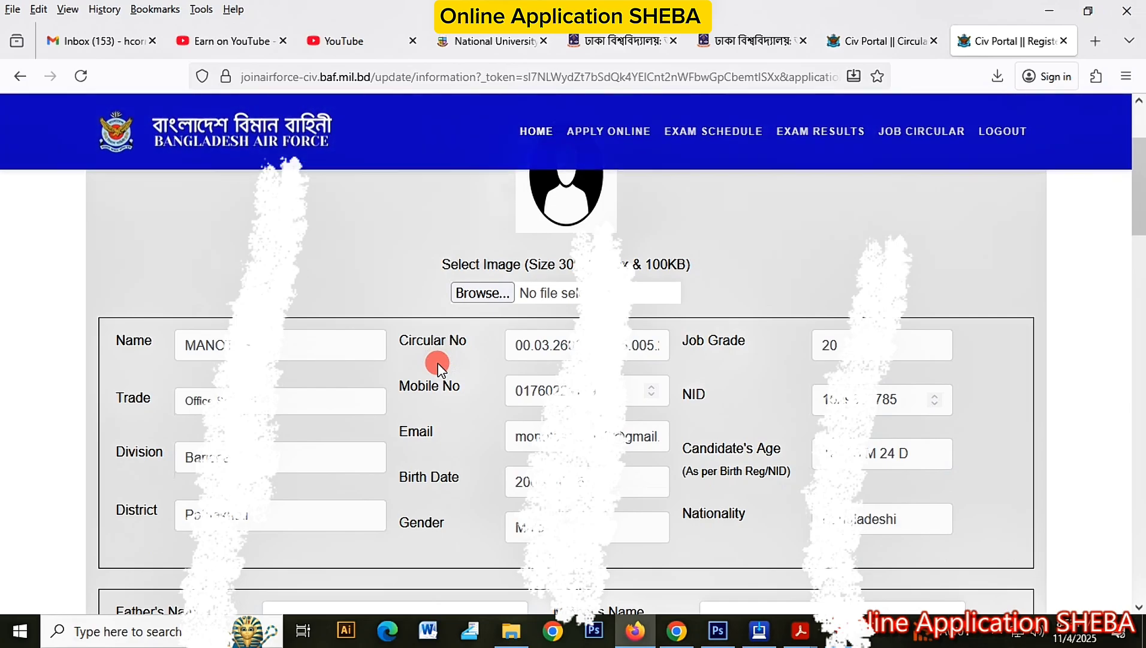
scroll(437, 363, down, 3)
scroll(438, 363, down, 3)
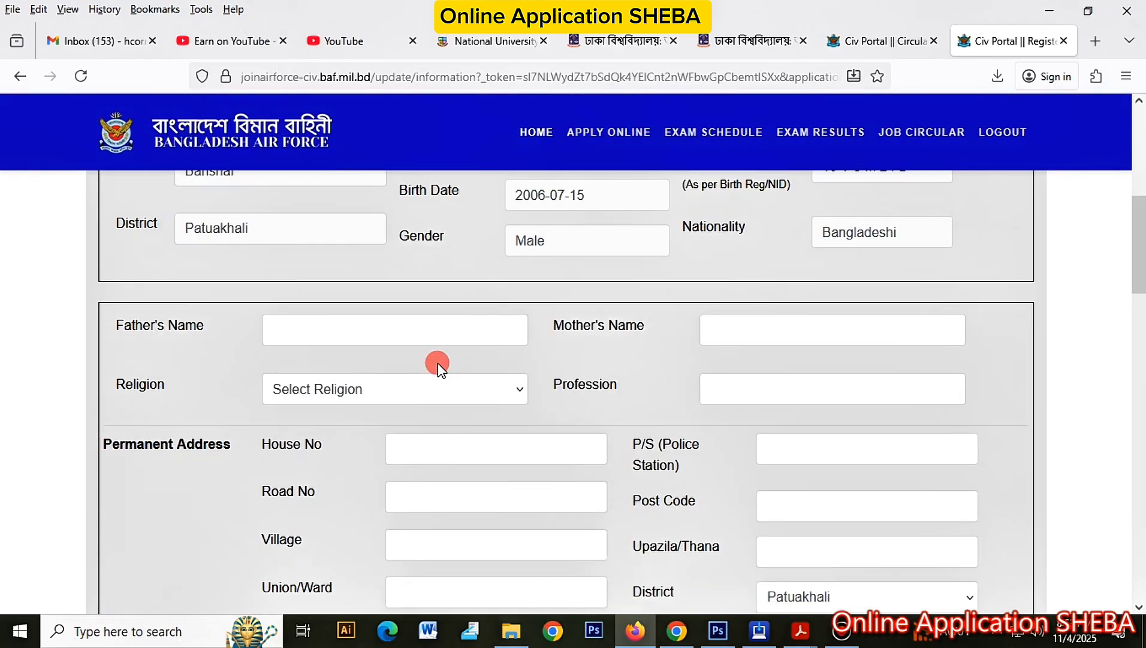
scroll(438, 363, down, 9)
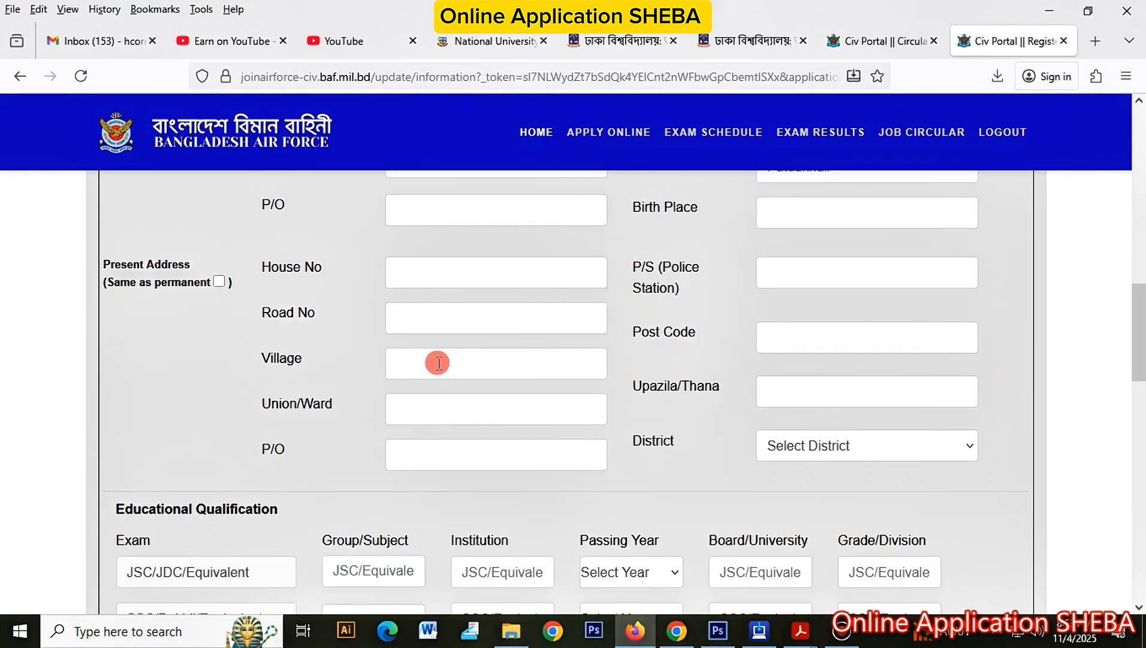
scroll(438, 363, down, 6)
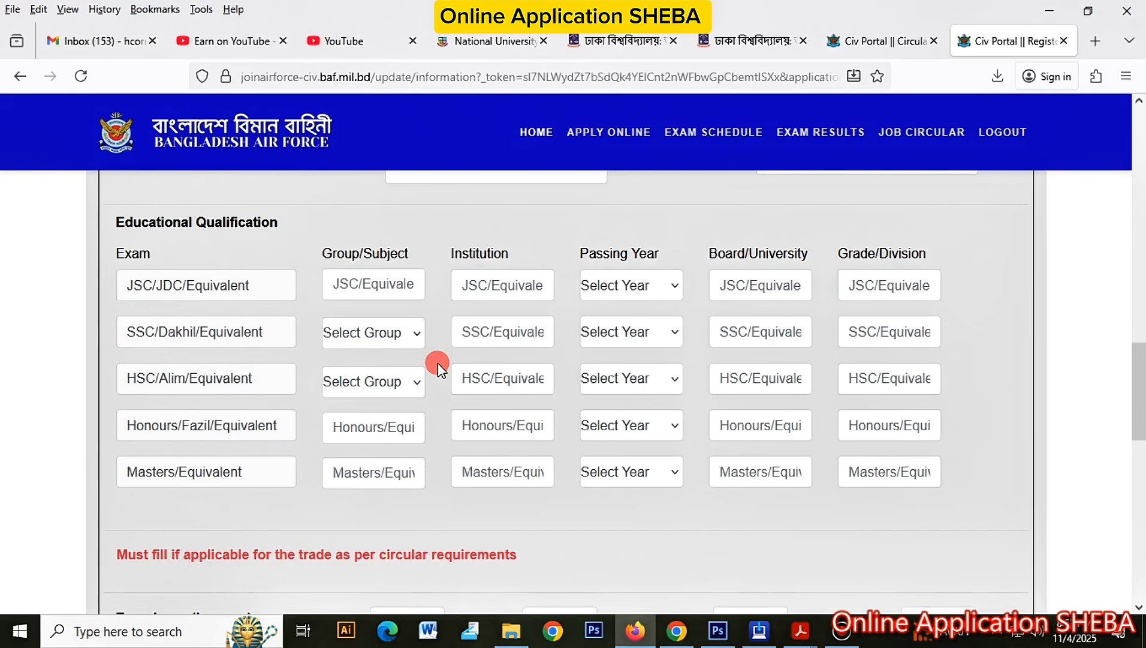
scroll(437, 363, down, 6)
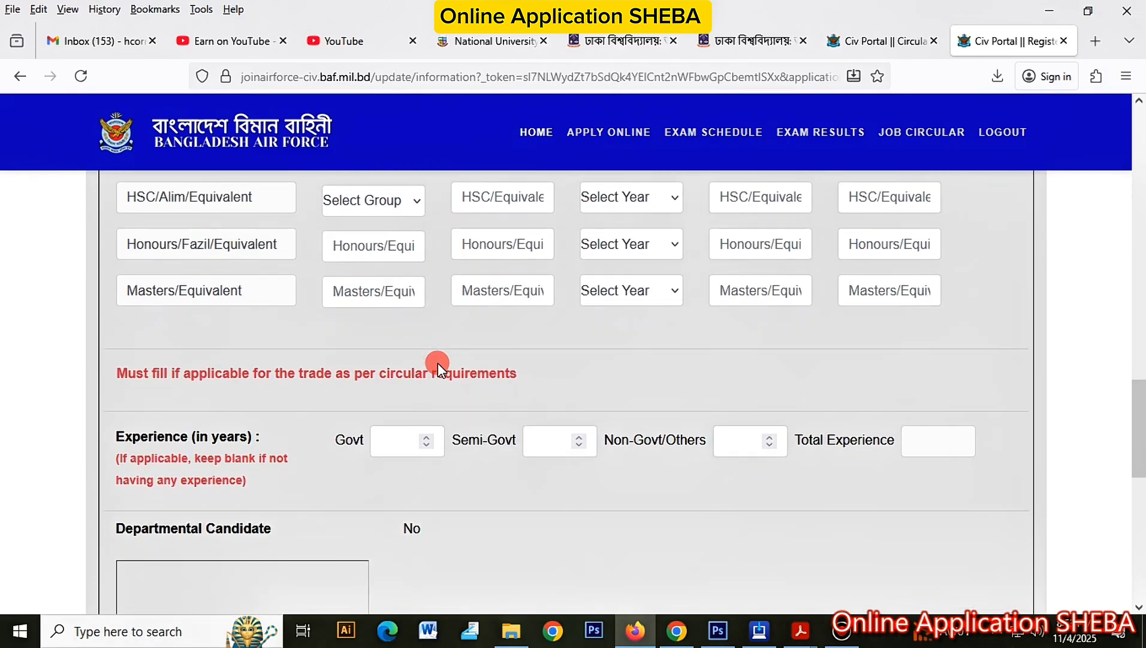
scroll(438, 364, down, 7)
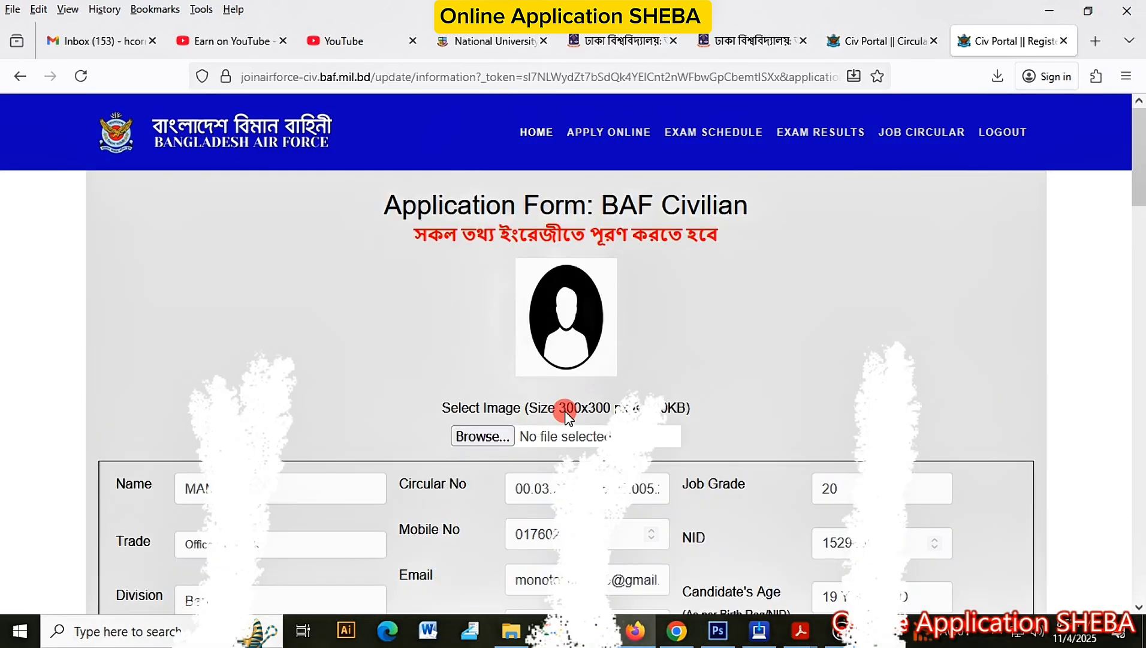
drag(567, 413, 678, 409)
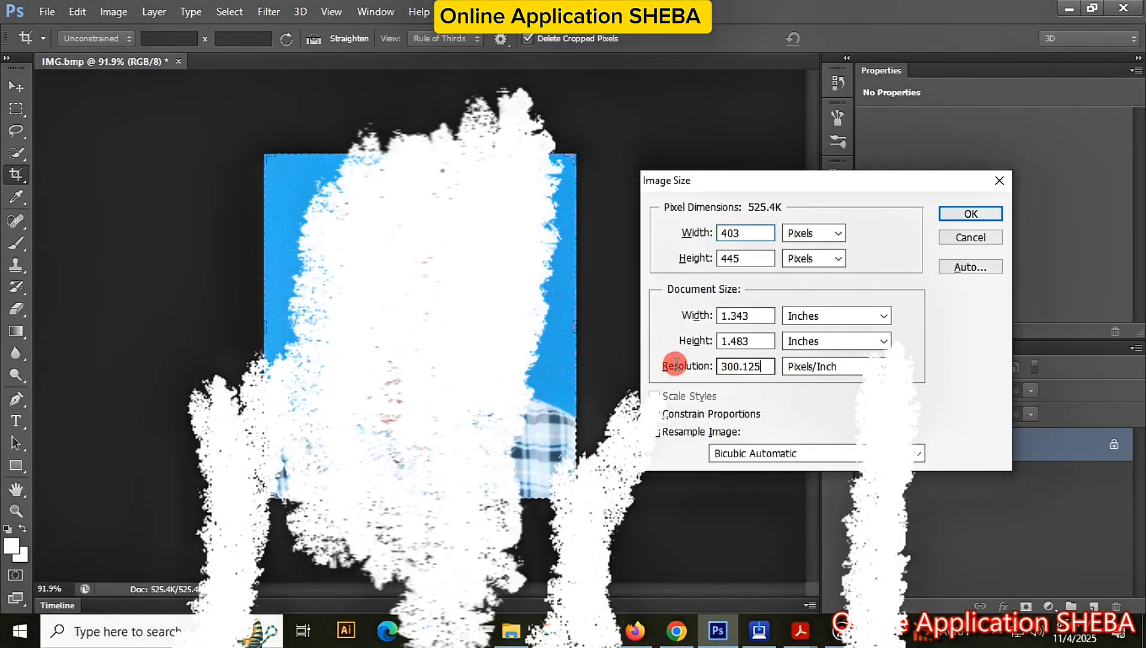
Step: Resize the photo to 300 pixels/inch with width 3, then browse for the photo upload
double_click(744, 366)
text(30)
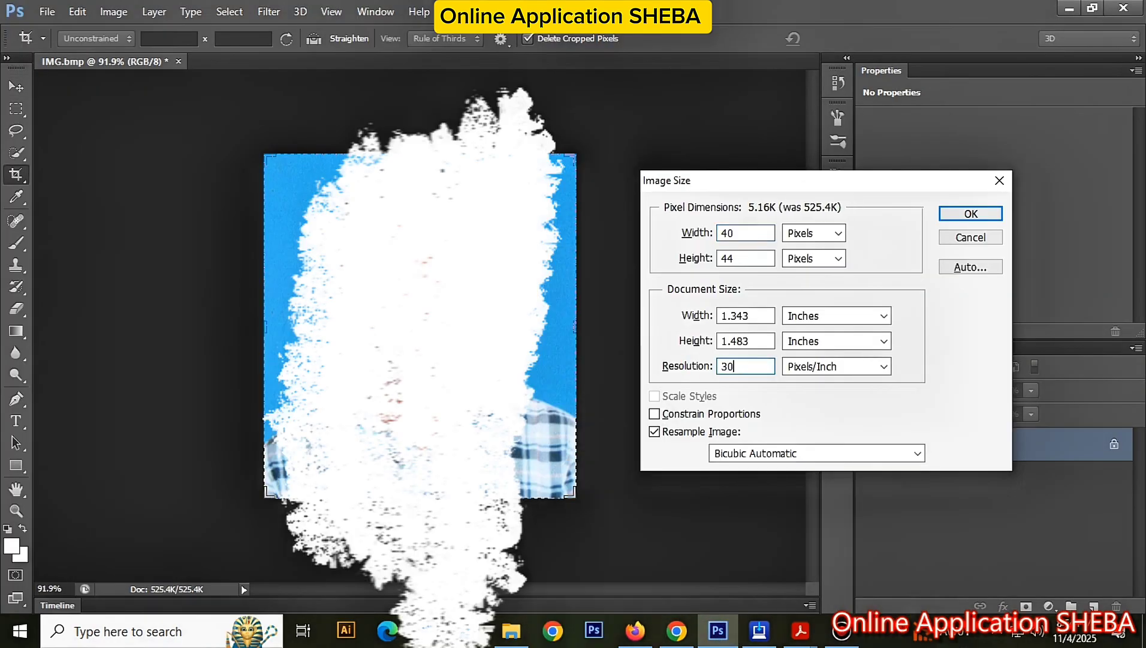
text(0)
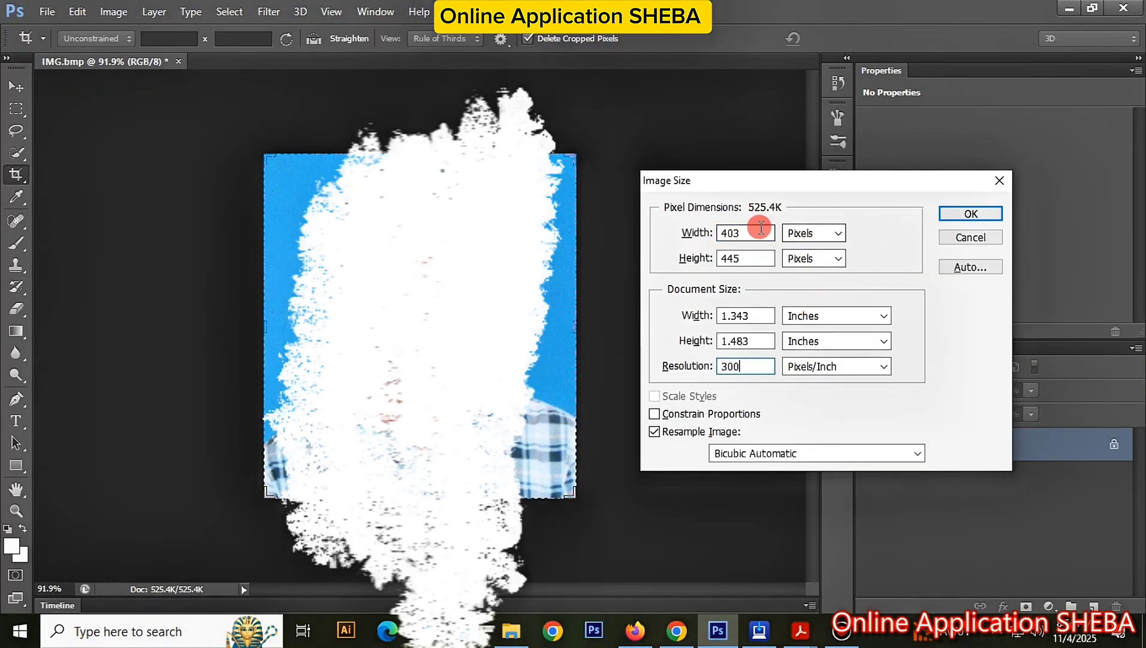
drag(756, 231, 709, 231)
text(3)
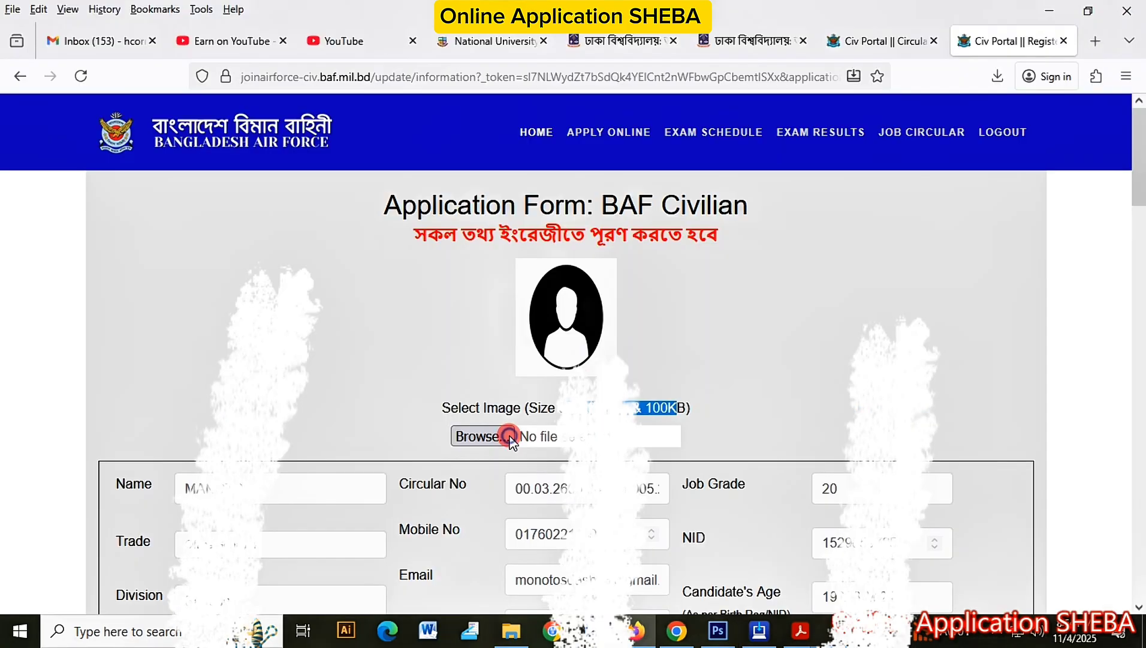
click(480, 436)
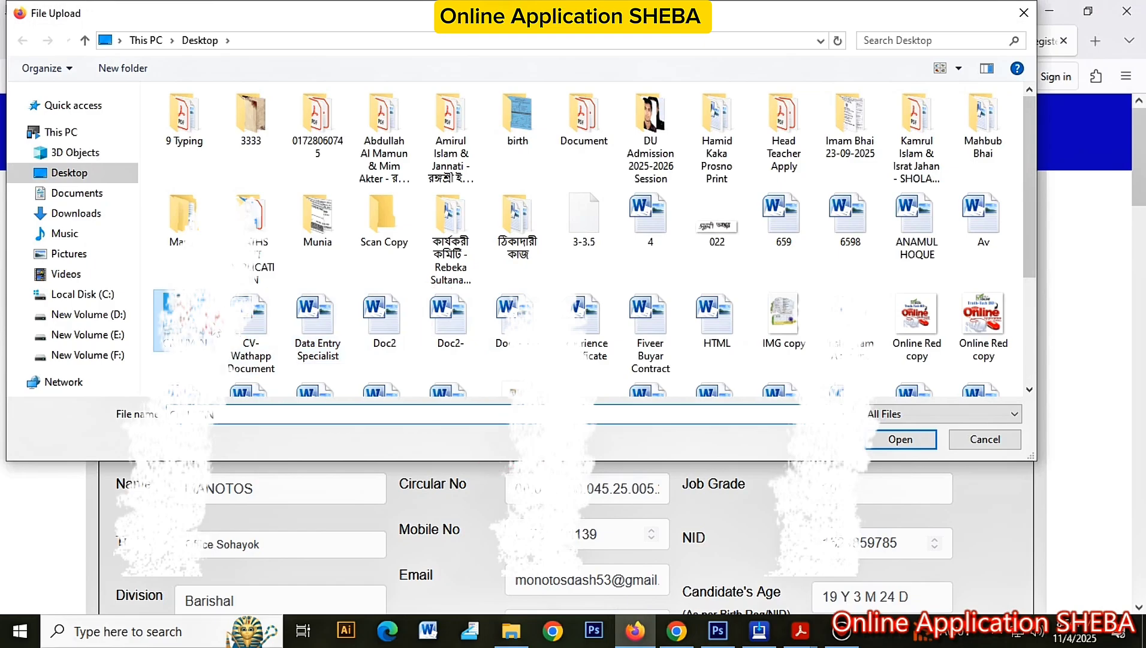
Step: Attach the resized JPG photo from the Desktop to the application form
double_click(244, 329)
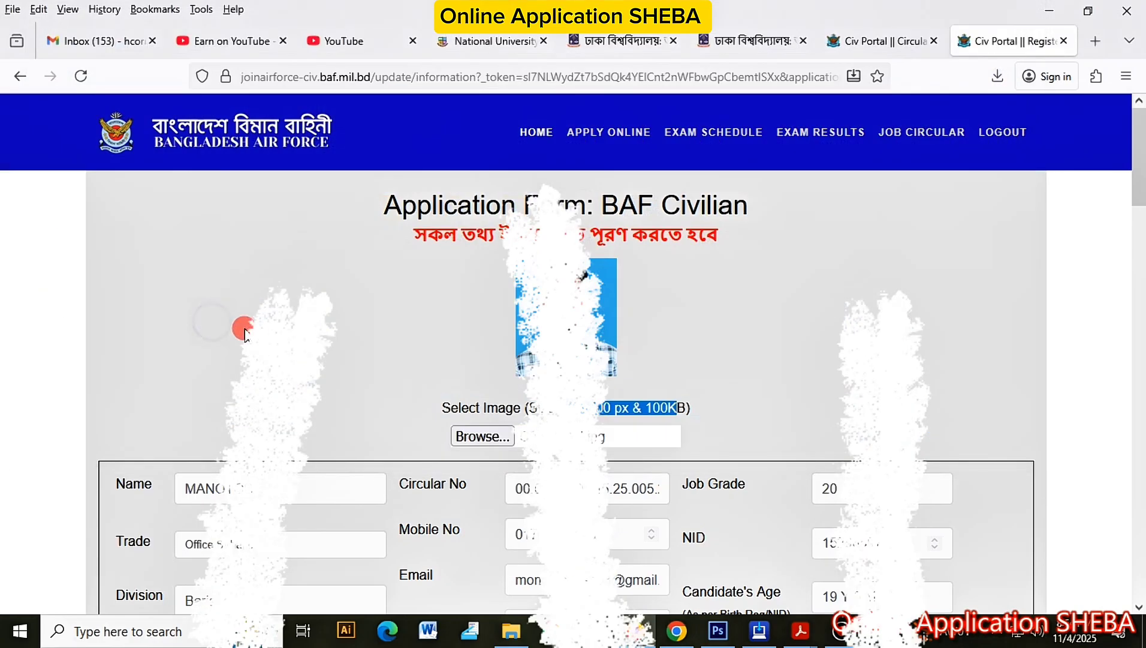
drag(397, 247, 449, 263)
click(449, 264)
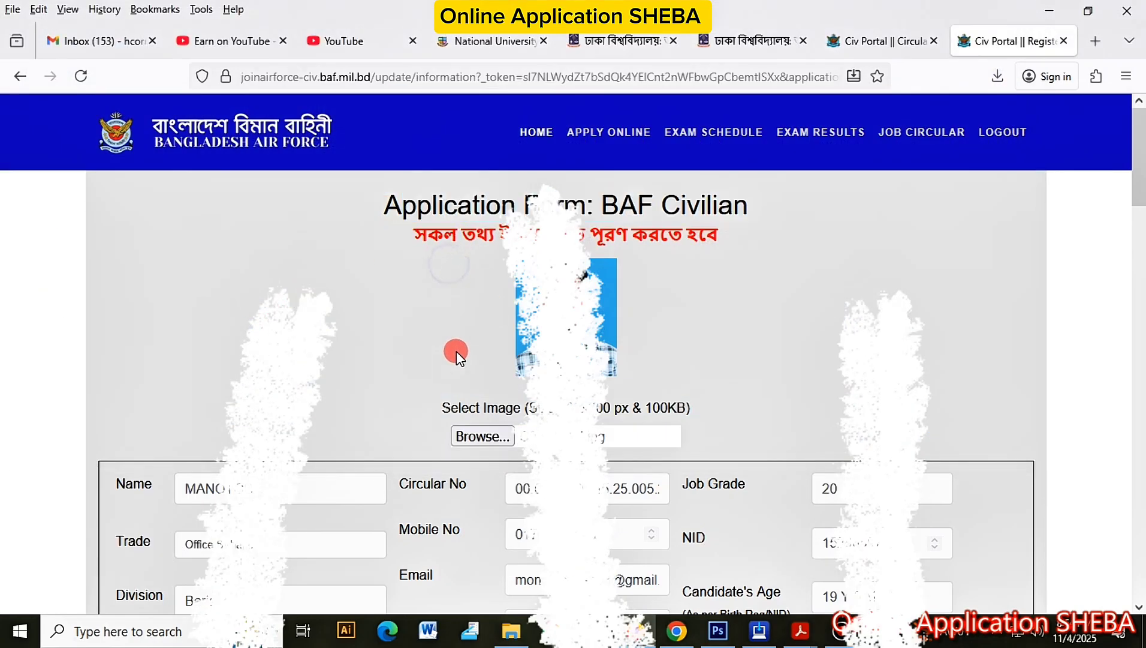
scroll(334, 383, down, 3)
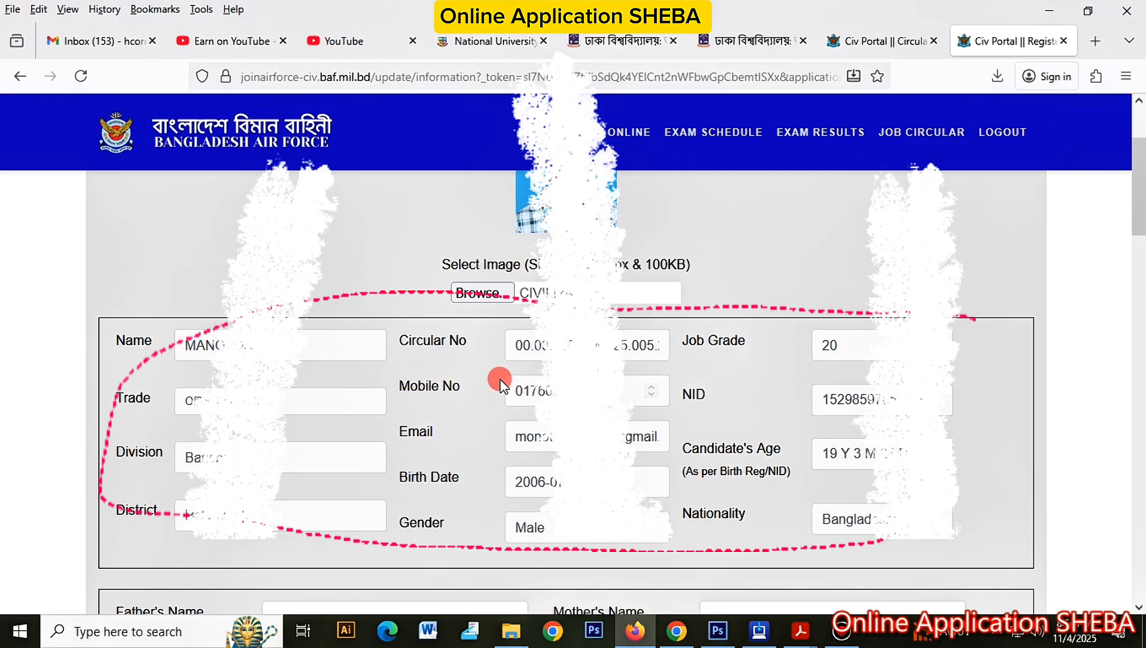
Step: Enter the father's and mother's names in the form
scroll(500, 377, down, 2)
click(433, 477)
text(M)
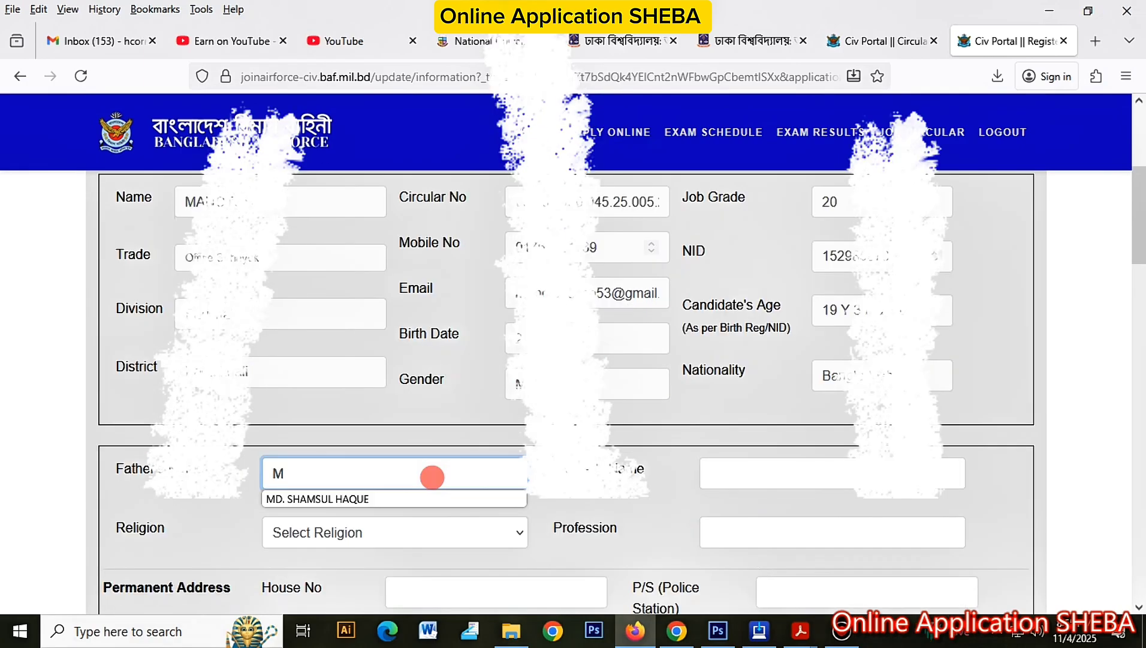
text(ON)
key(Tab)
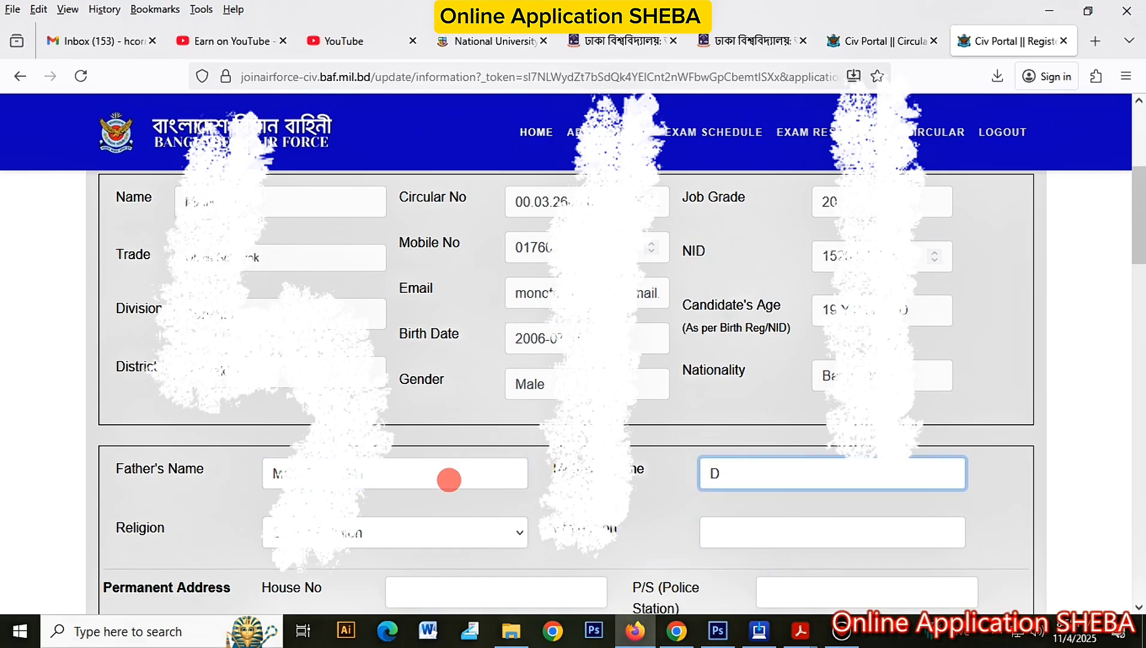
Step: Set religion to Hinduism, profession to STUDENT, and trim extra letters from Birth Place
click(372, 533)
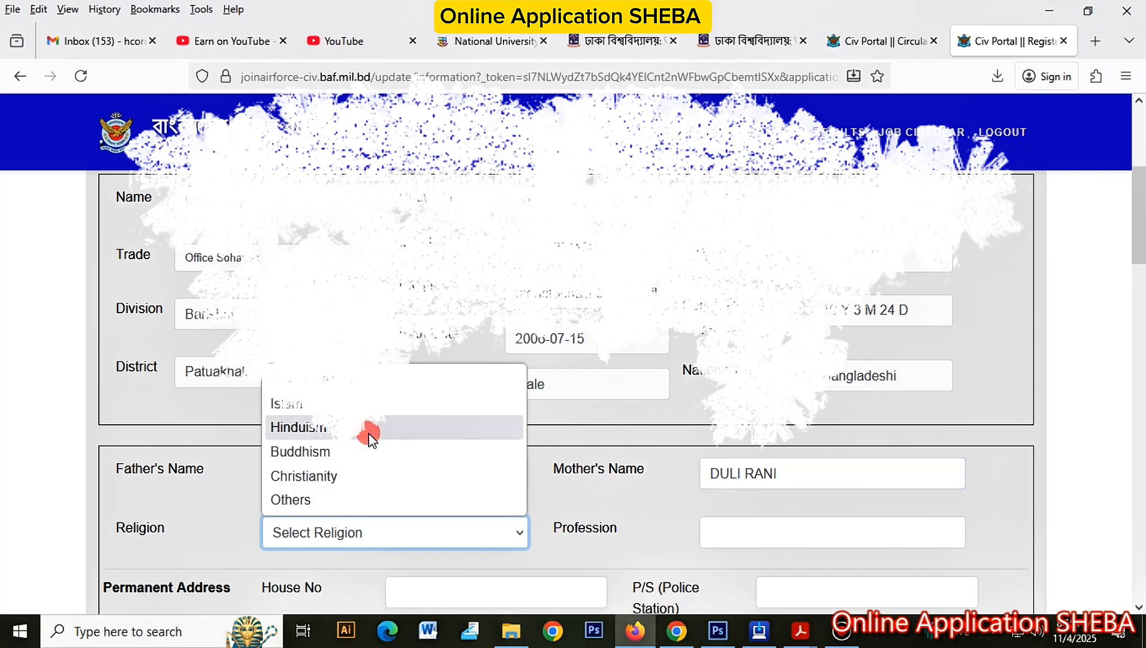
click(360, 433)
click(747, 527)
scroll(747, 521, down, 2)
text(S)
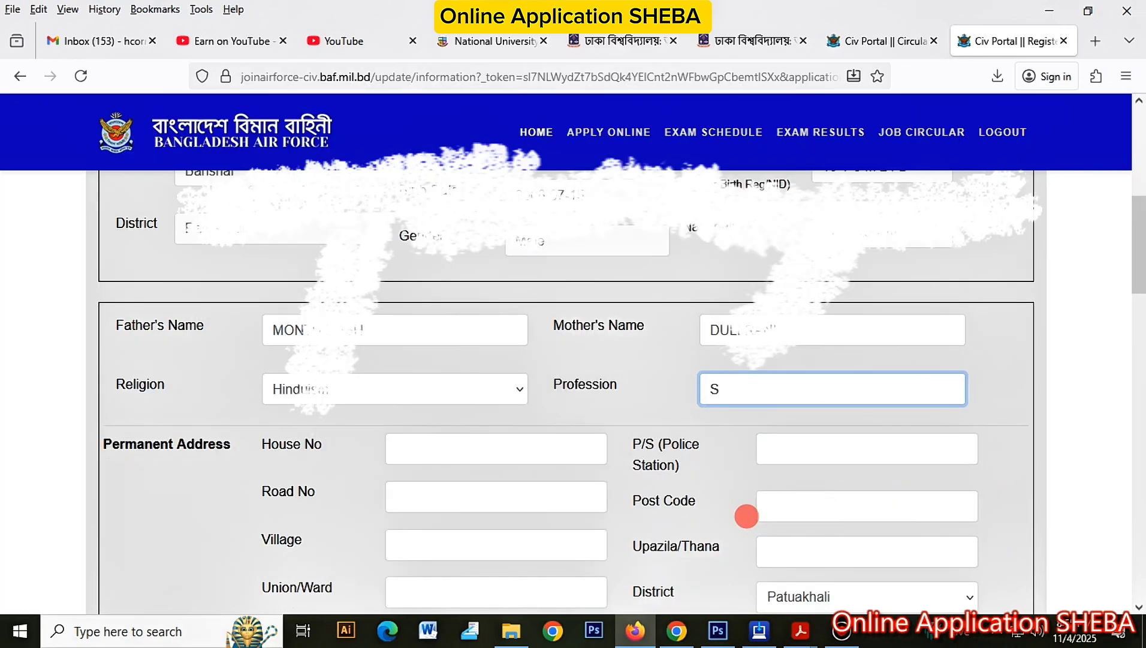
text(TUDENT)
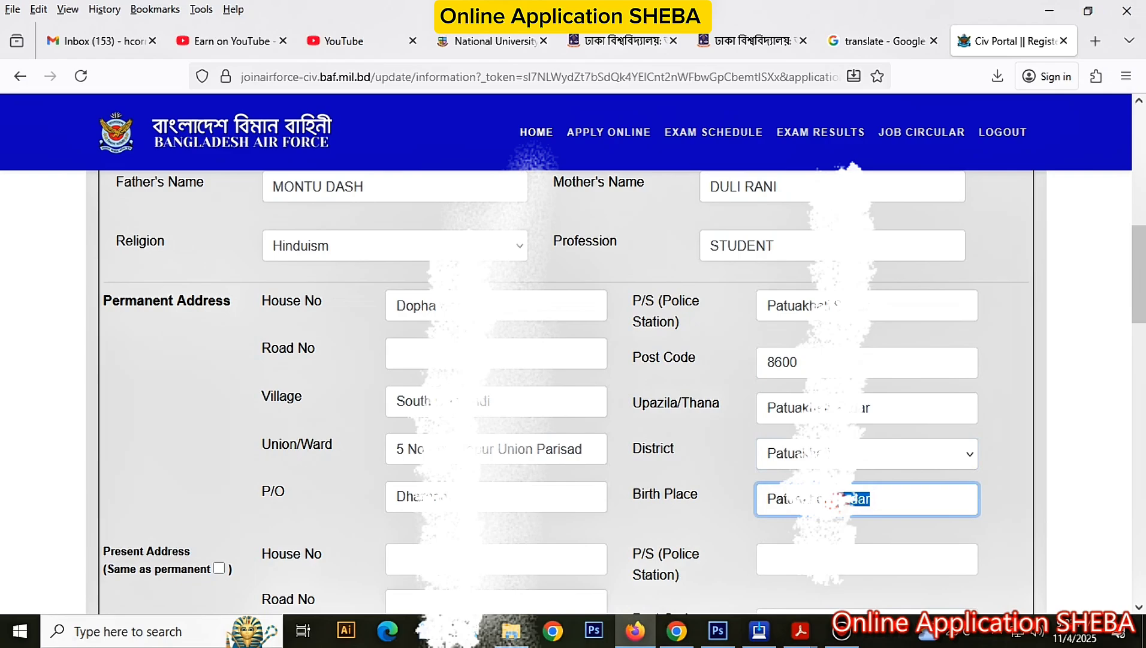
key(BackSpace)
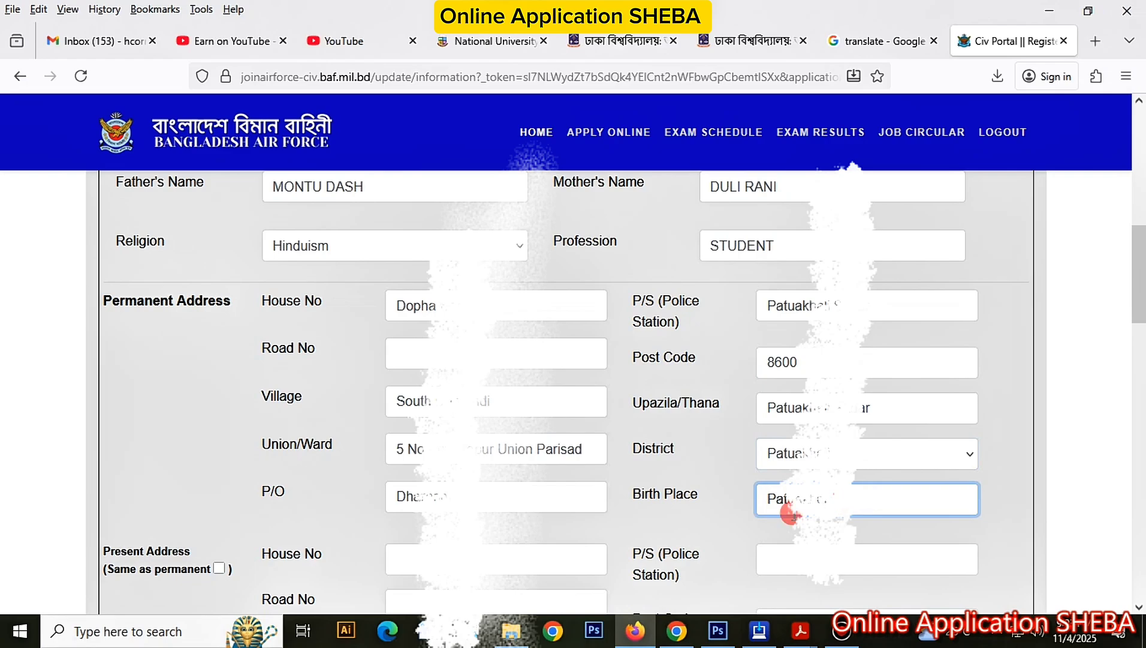
click(684, 528)
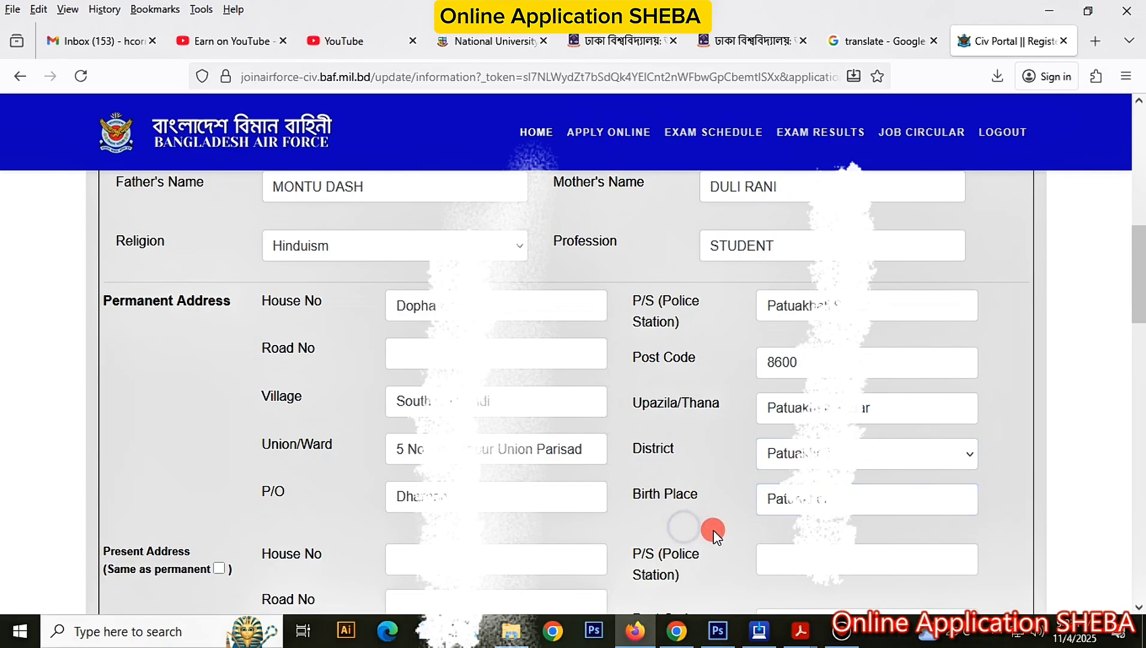
Step: Tick 'Same as permanent' for the present address and scroll to Educational Qualification
scroll(714, 529, down, 3)
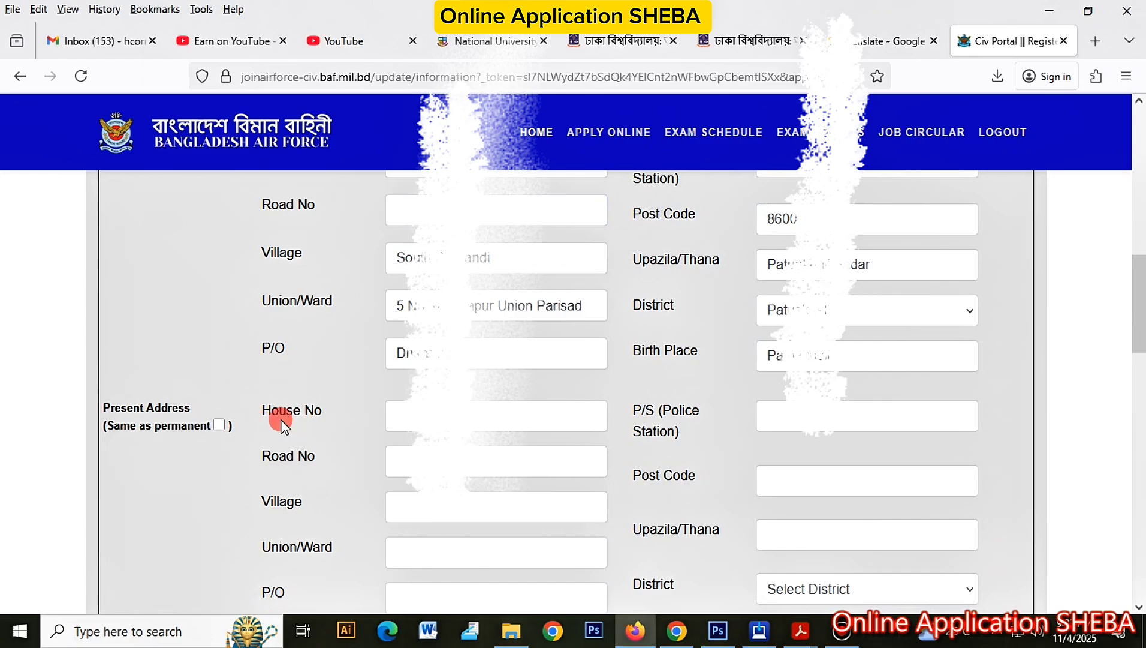
click(222, 425)
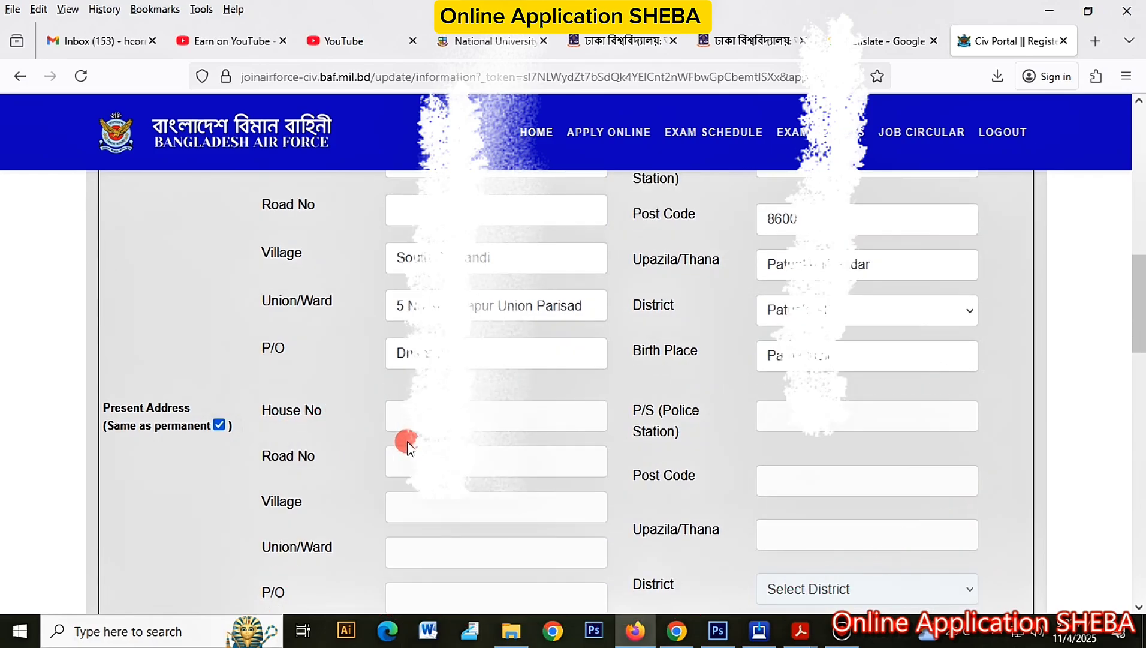
scroll(407, 447, down, 3)
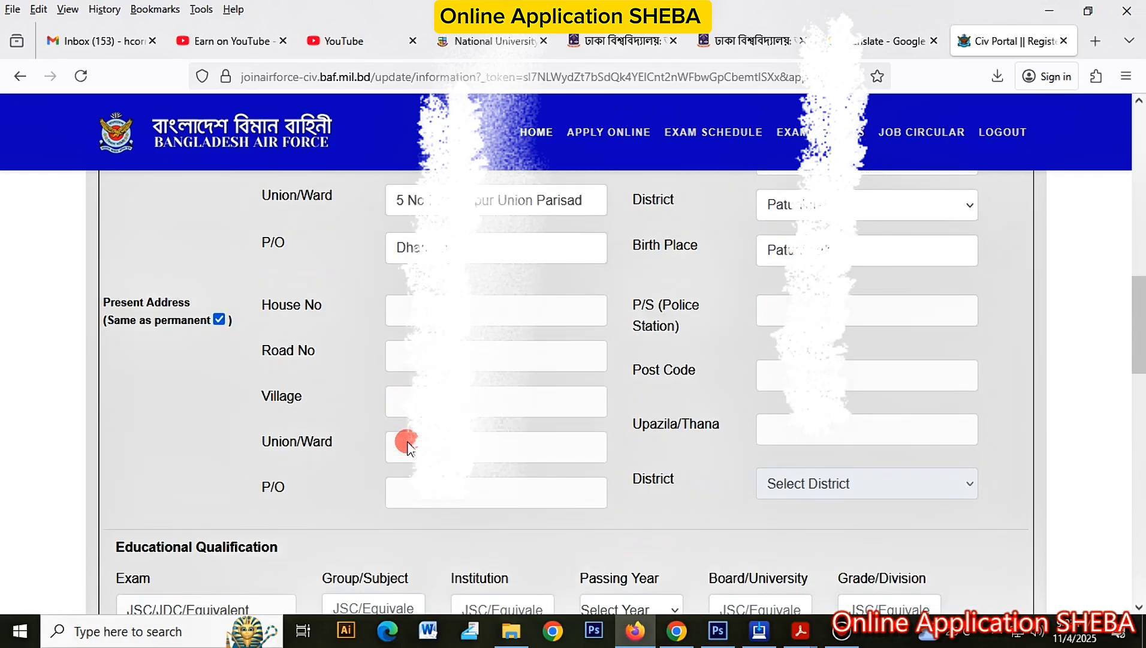
scroll(408, 447, down, 5)
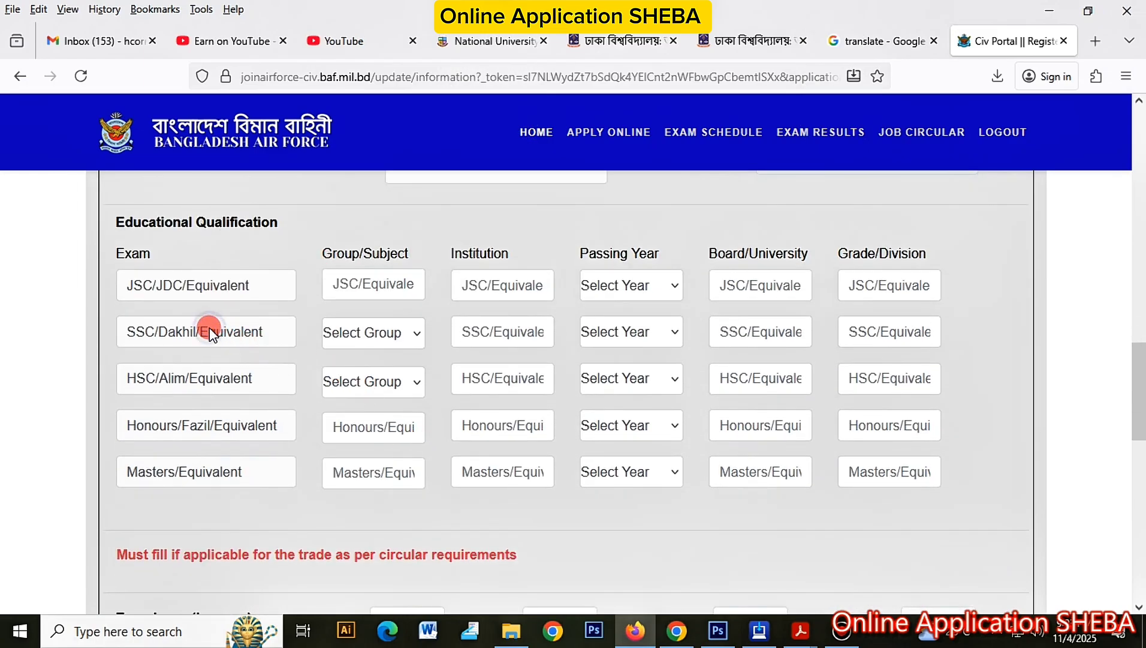
Step: Choose Vocational as the SSC group and enter 'Char Montaz A. Sattar High School, Patuakhali'
click(206, 334)
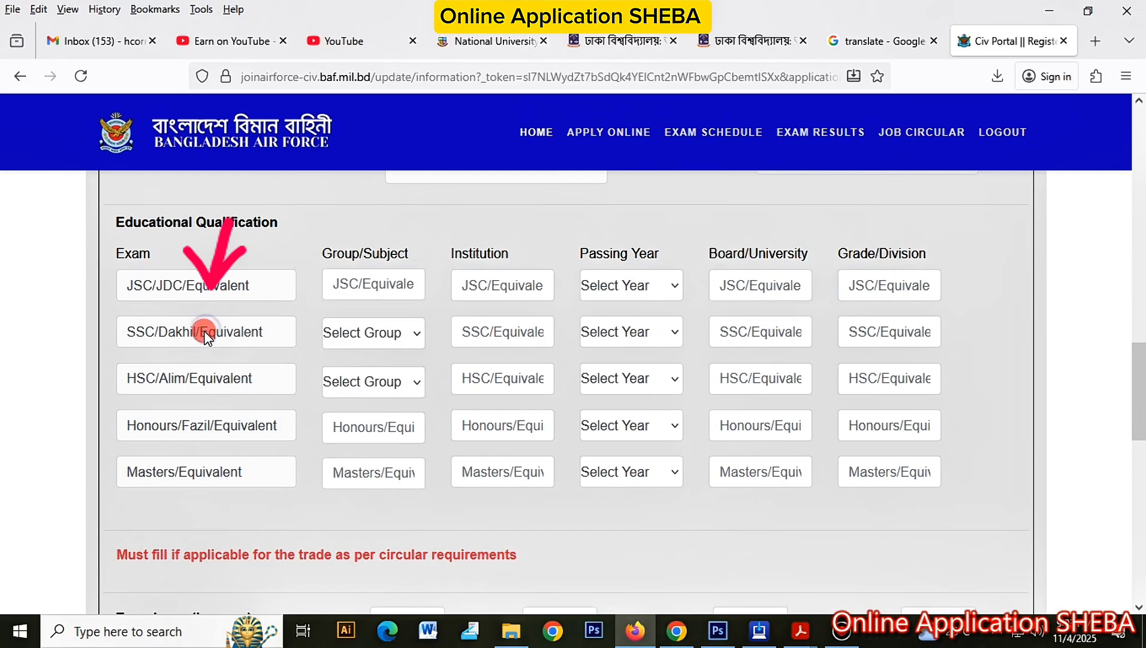
double_click(203, 333)
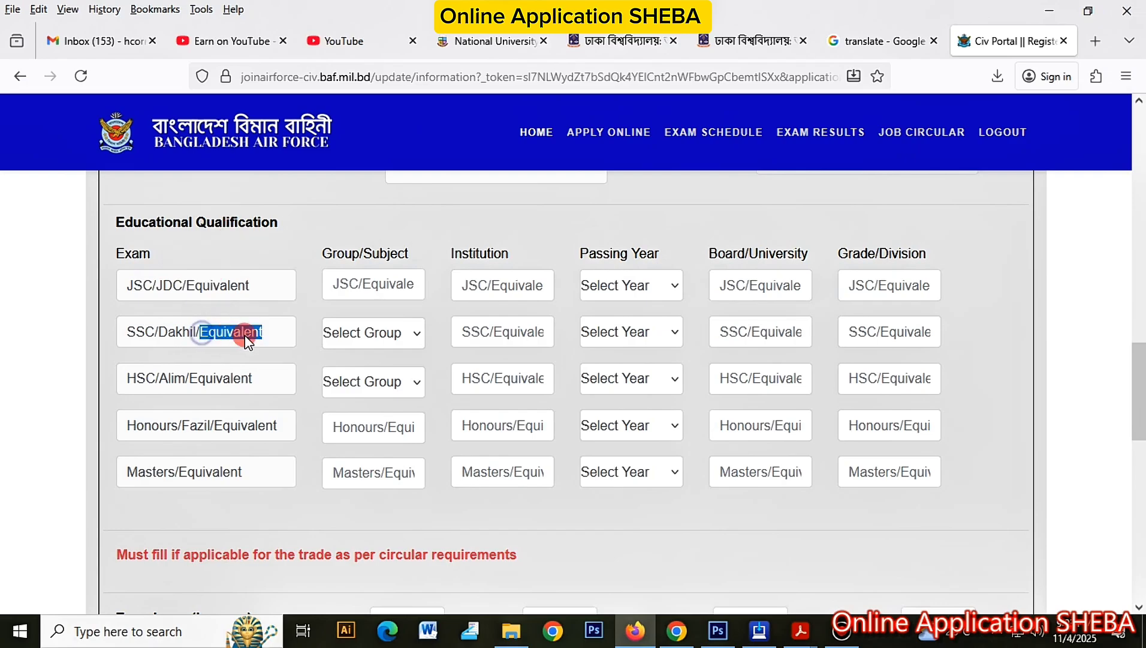
scroll(254, 335, up, 3)
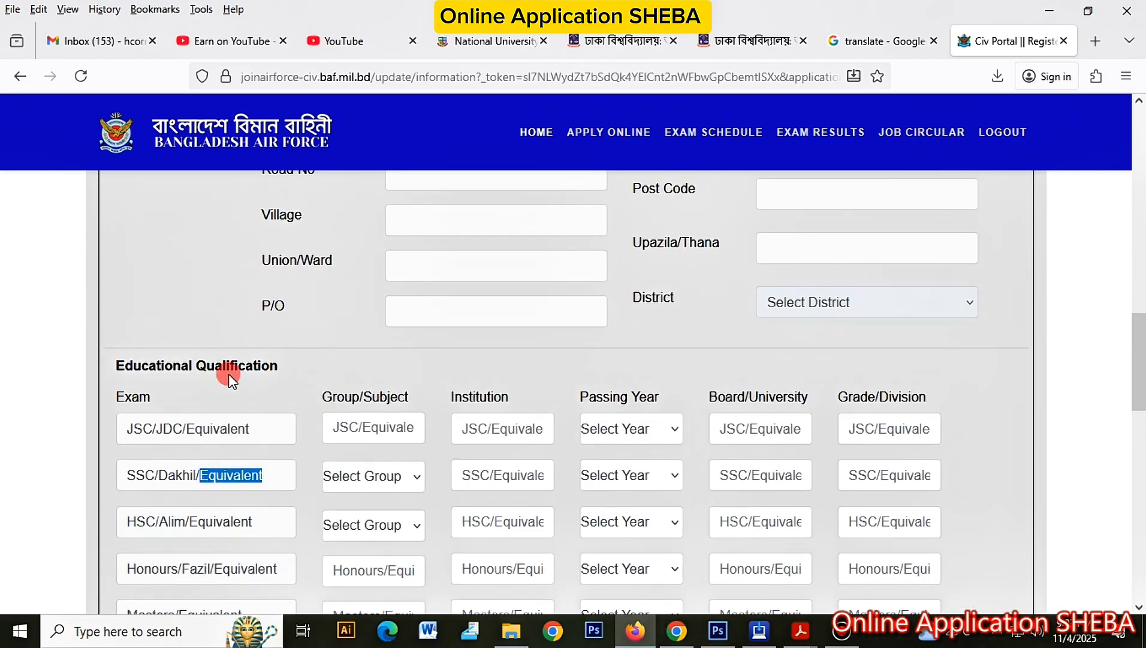
click(218, 424)
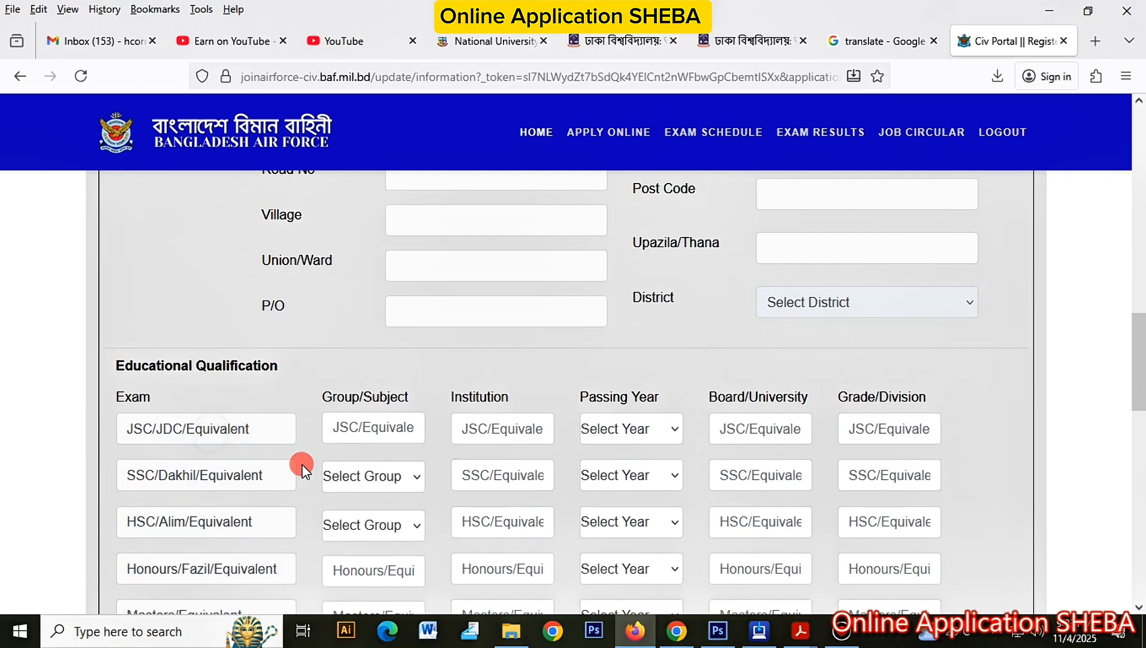
click(357, 485)
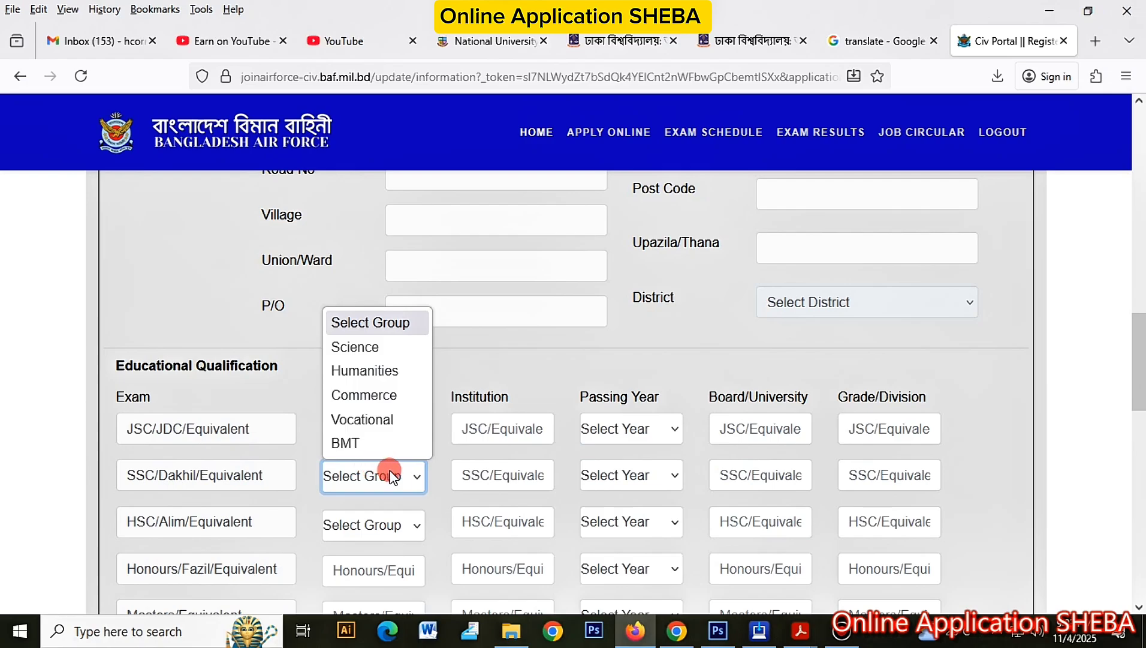
click(395, 476)
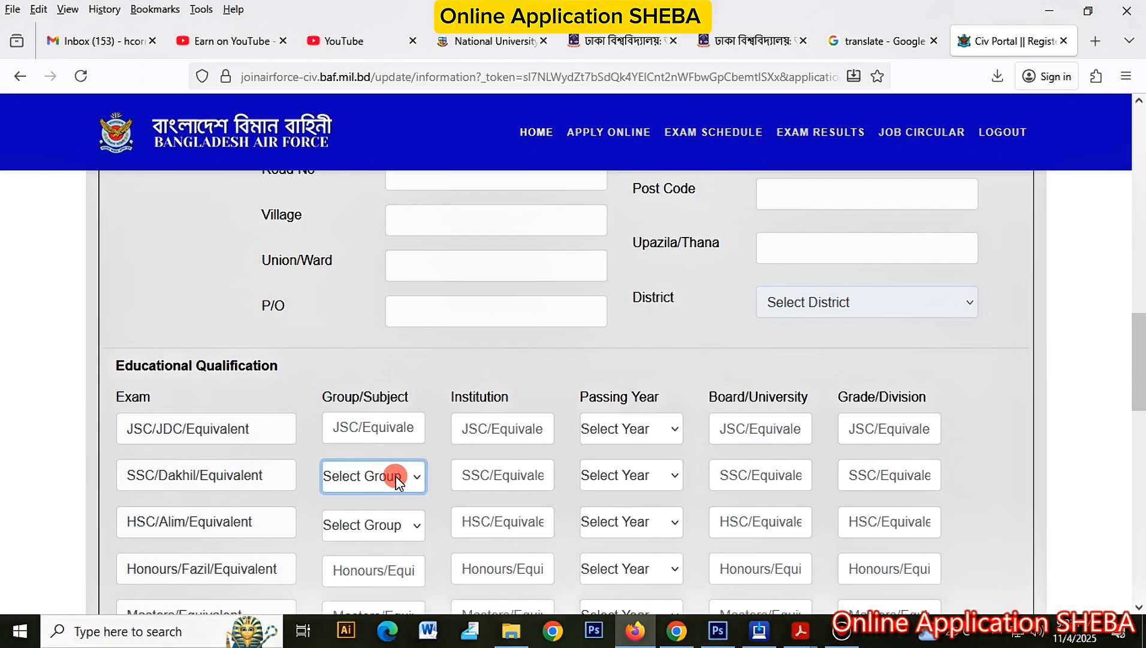
scroll(396, 479, down, 2)
click(372, 334)
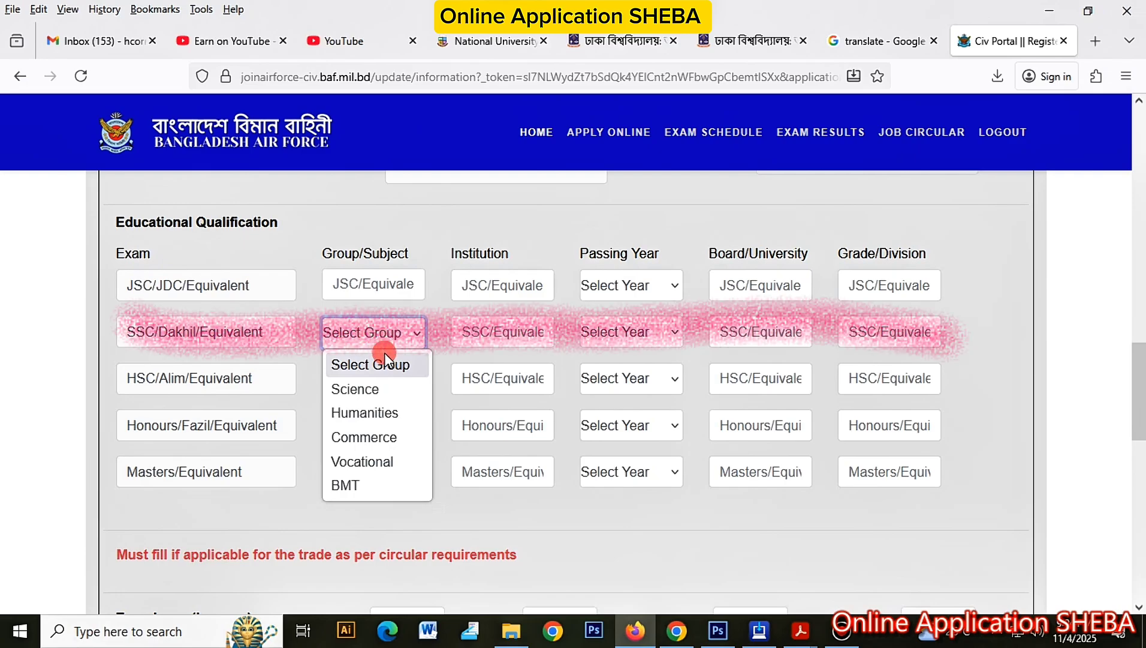
click(371, 458)
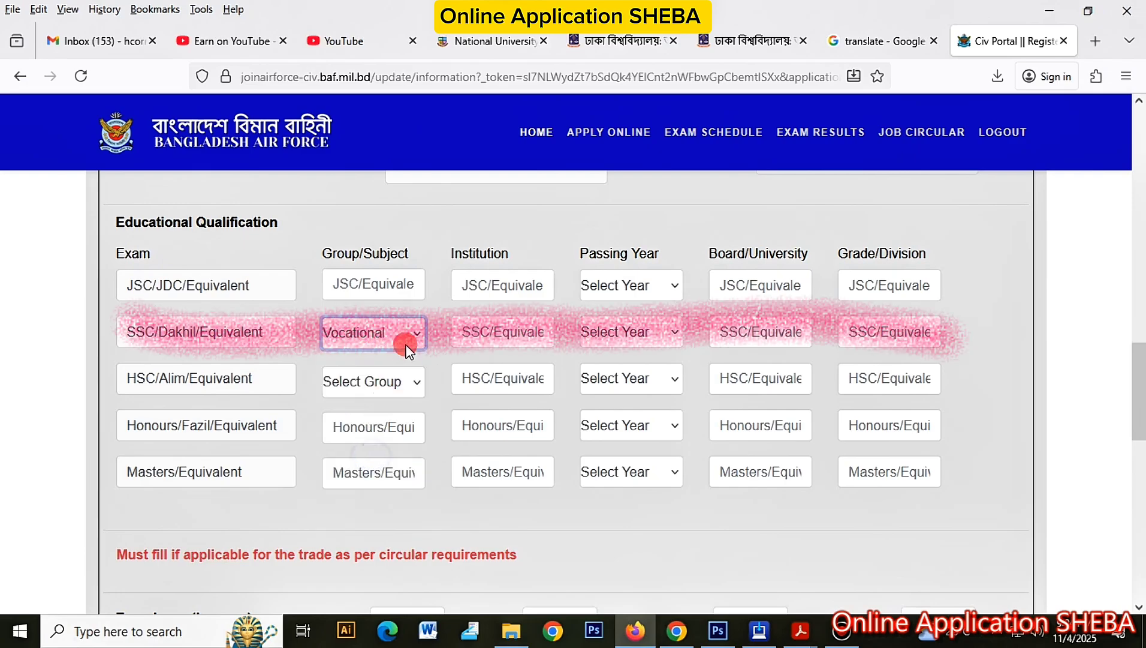
key(Tab)
text(Char Montaz A. )
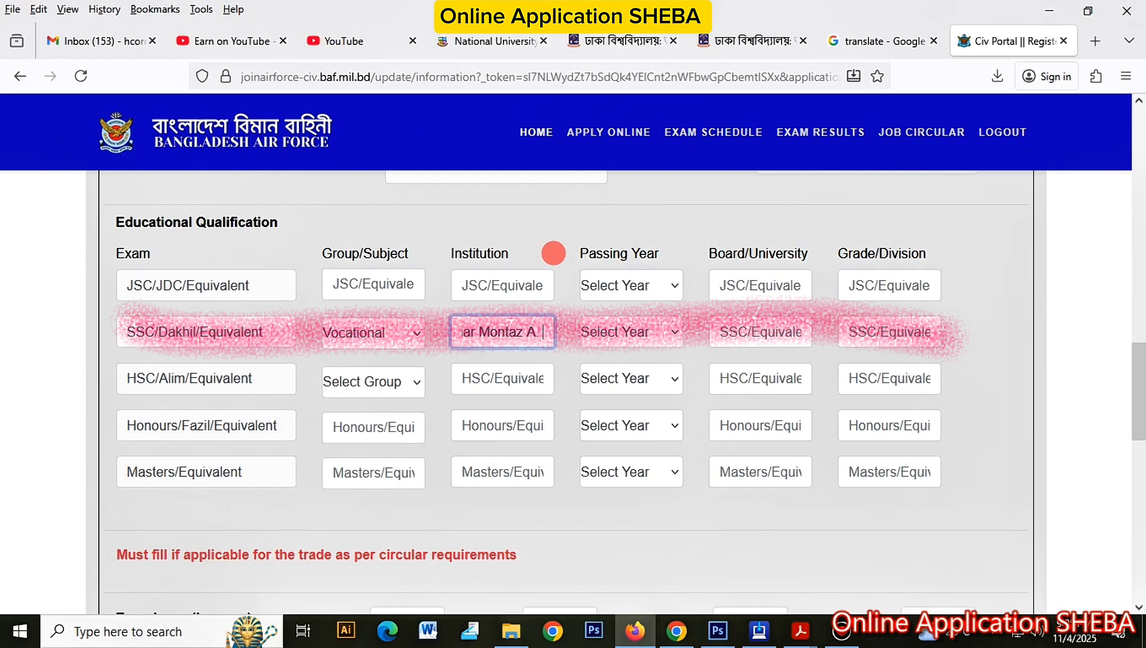
text(Sattar High)
text( School)
text(, Patuakhali)
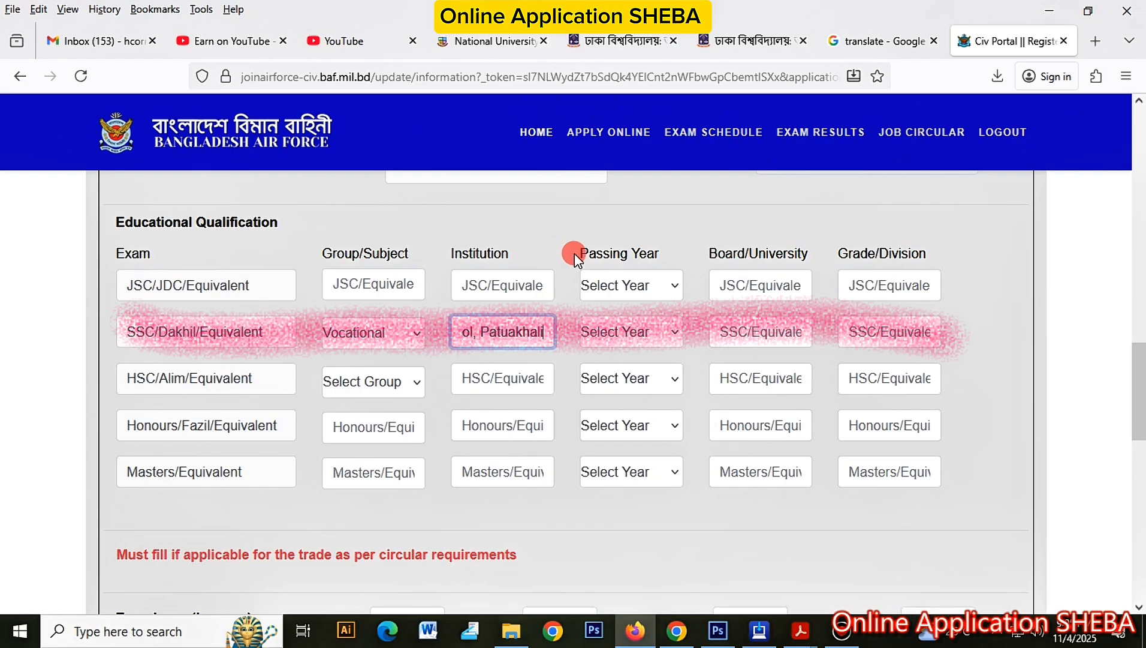
Step: Set the SSC passing year to 2022, board to Technical, and grade to 4.82
click(630, 332)
drag(672, 459, 673, 468)
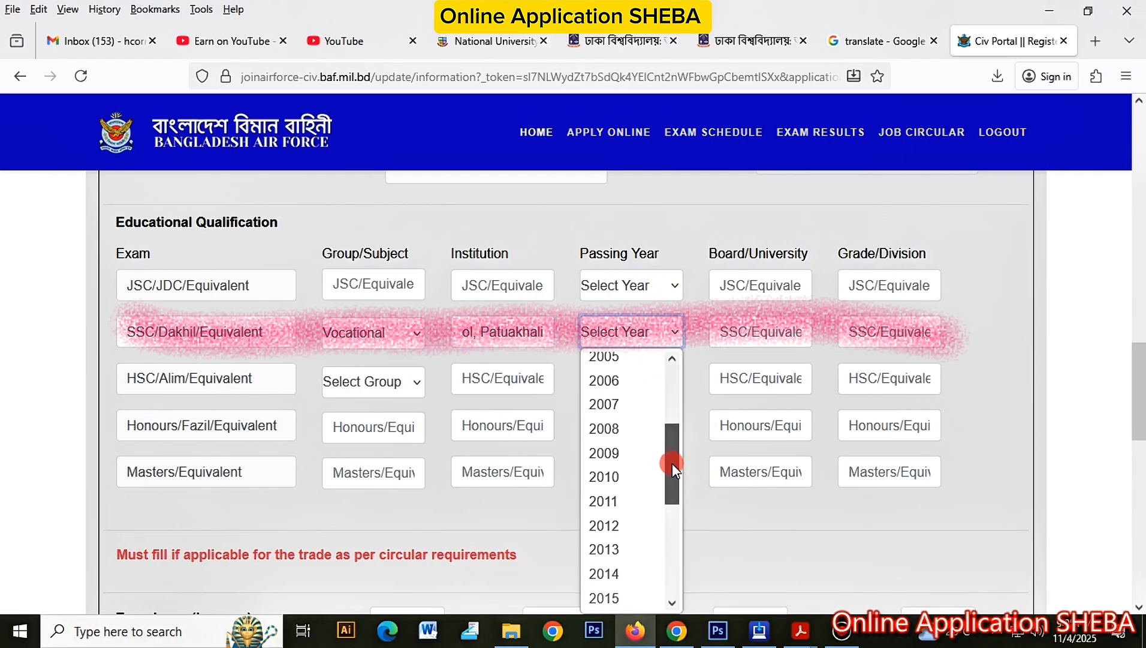
drag(672, 463, 676, 527)
click(605, 588)
click(743, 328)
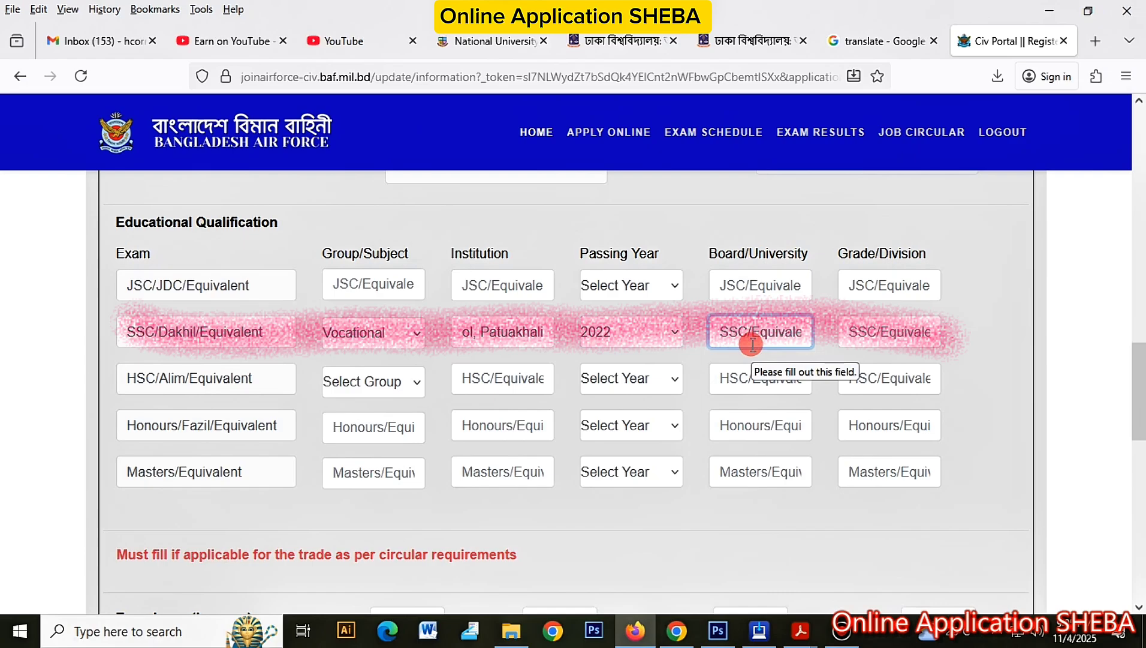
text(Te)
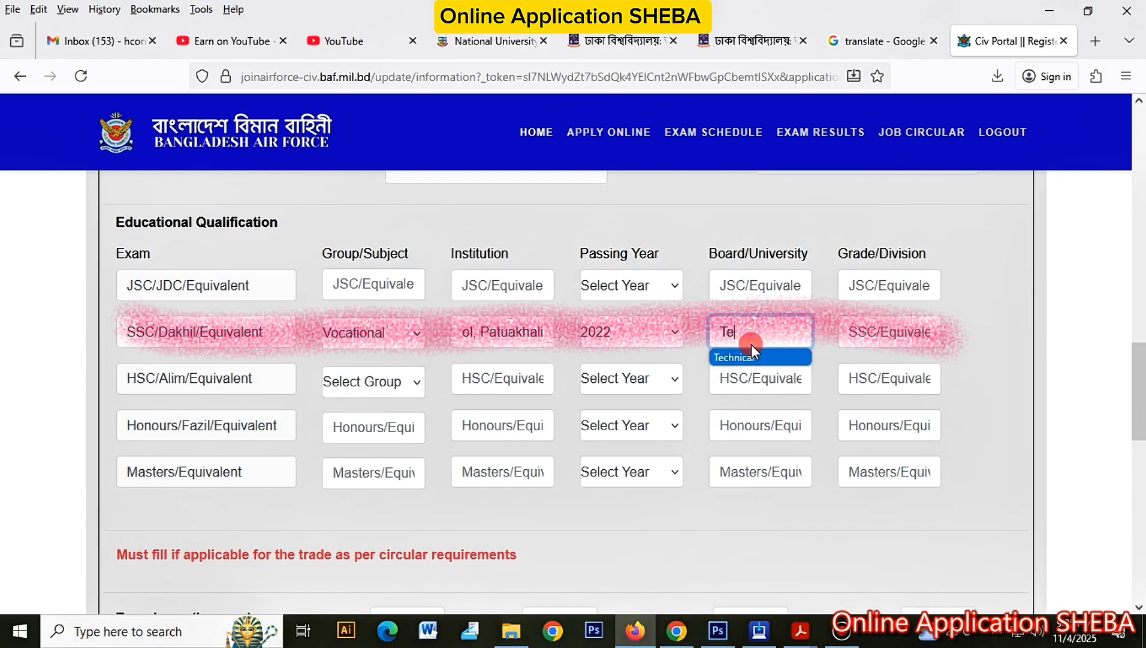
click(751, 356)
click(852, 331)
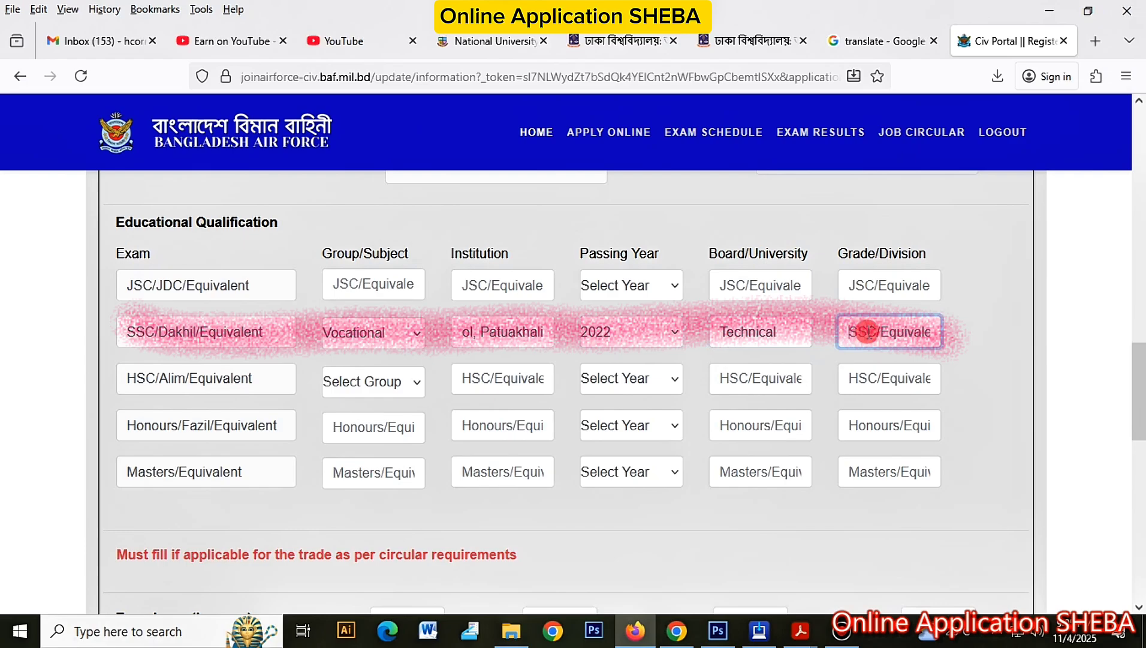
text(4.82)
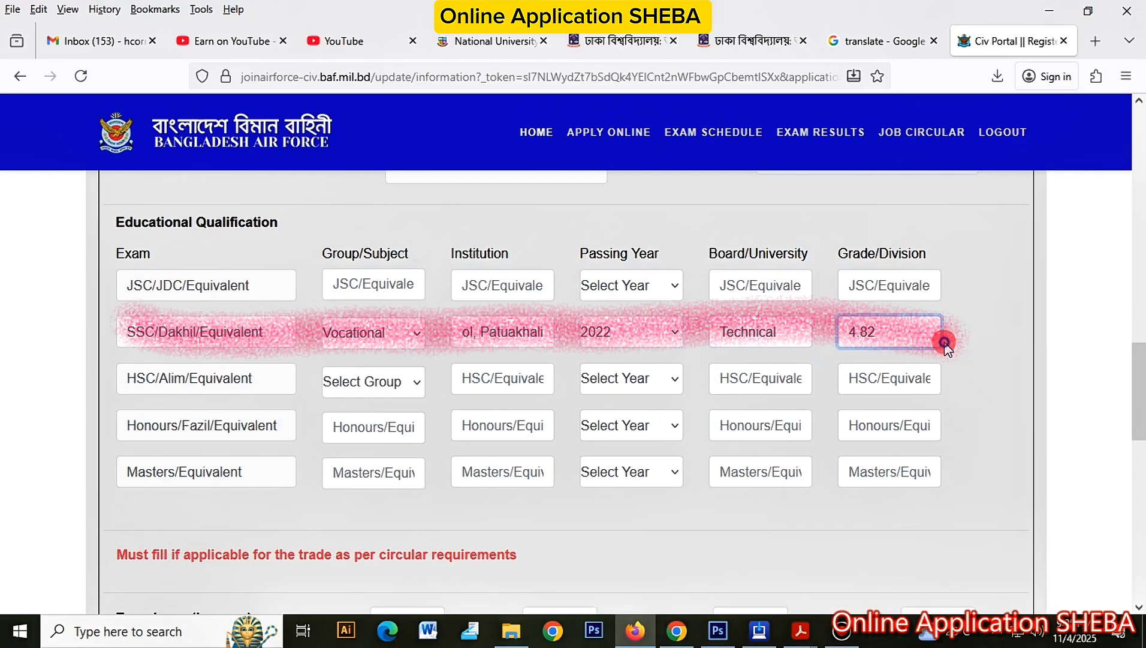
click(953, 360)
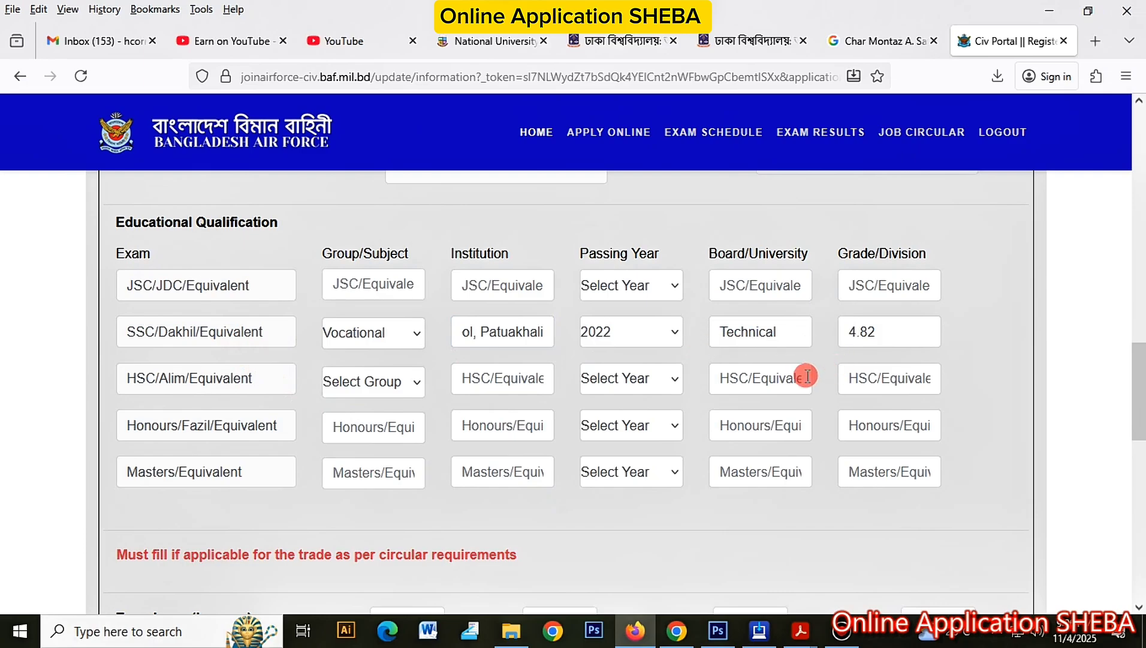
scroll(668, 397, down, 5)
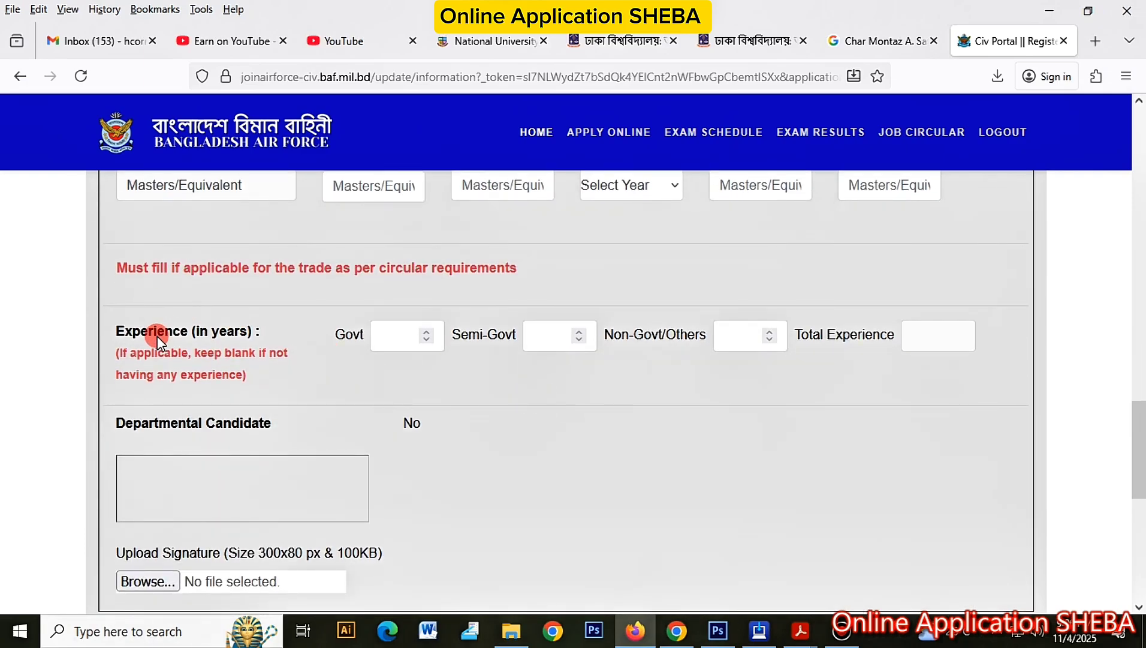
drag(127, 332, 235, 332)
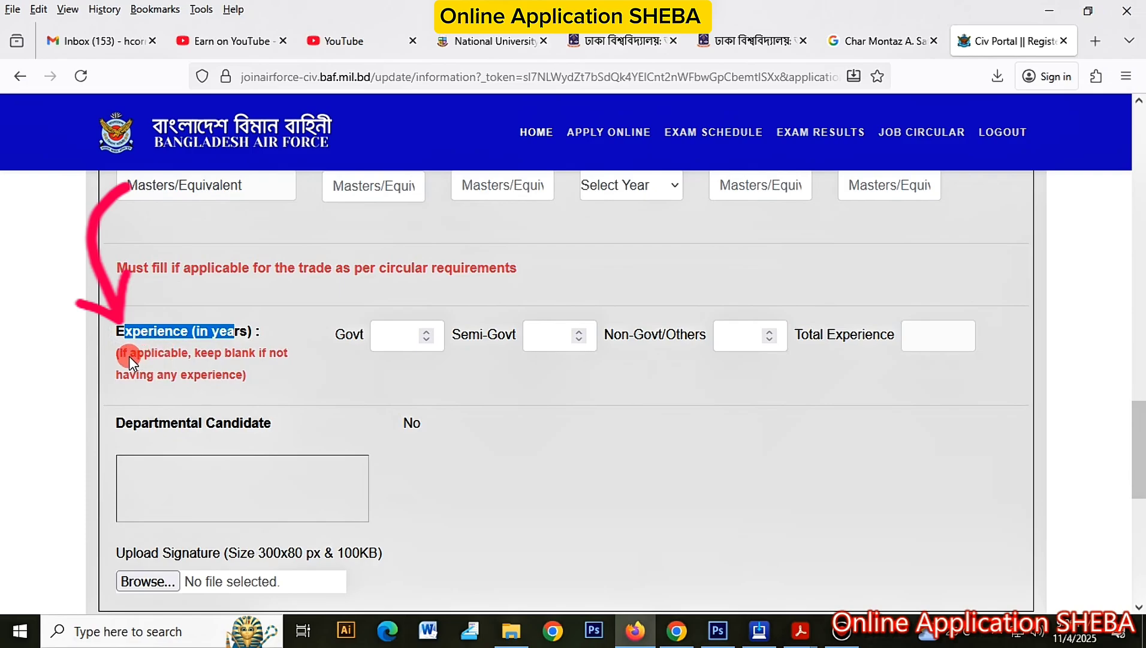
drag(118, 353, 286, 367)
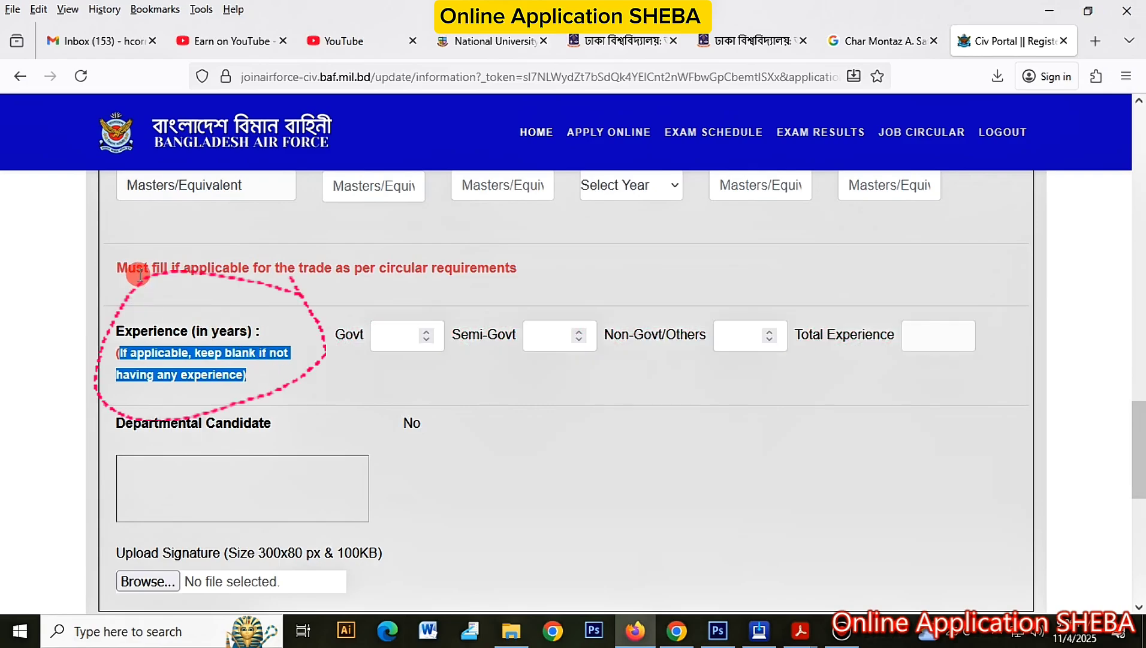
drag(136, 267, 543, 279)
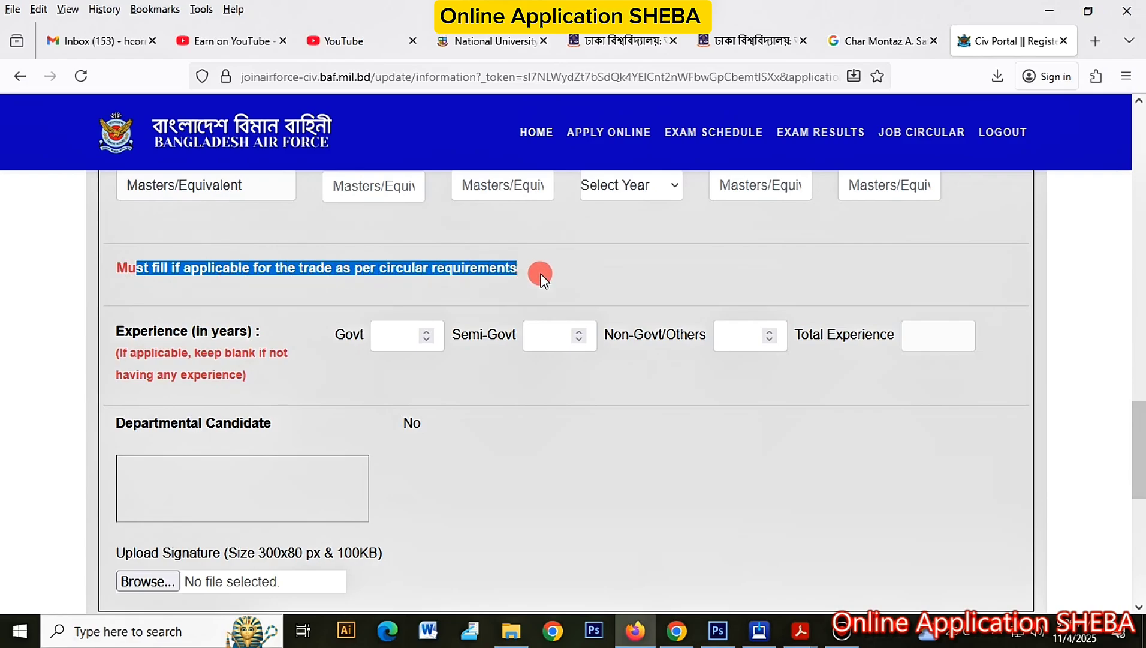
click(563, 282)
scroll(446, 431, down, 2)
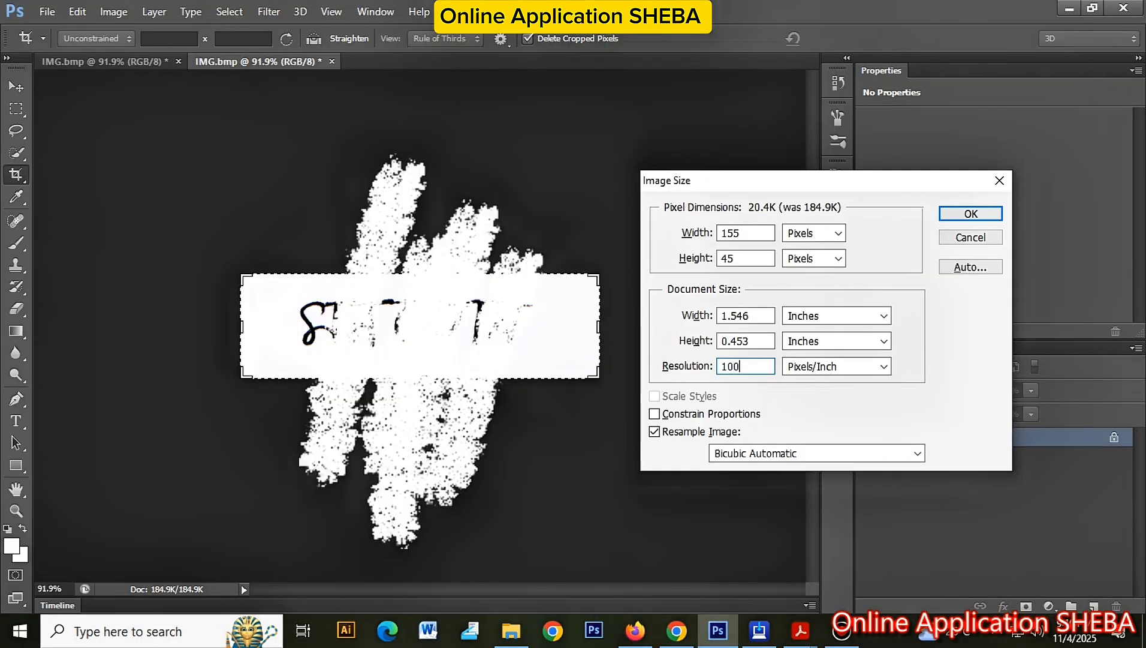
Step: Resize the signature image to 300 × 60 pixels and save it as a new file
click(720, 335)
drag(750, 238, 729, 236)
text(300)
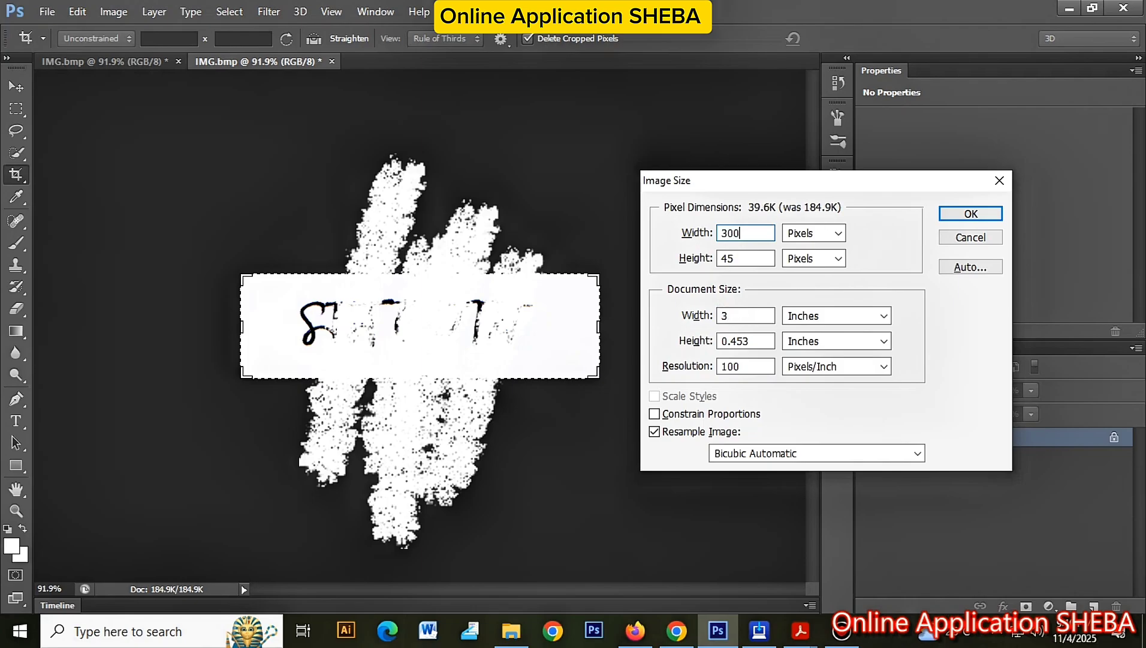
key(Tab)
text(60)
key(Return)
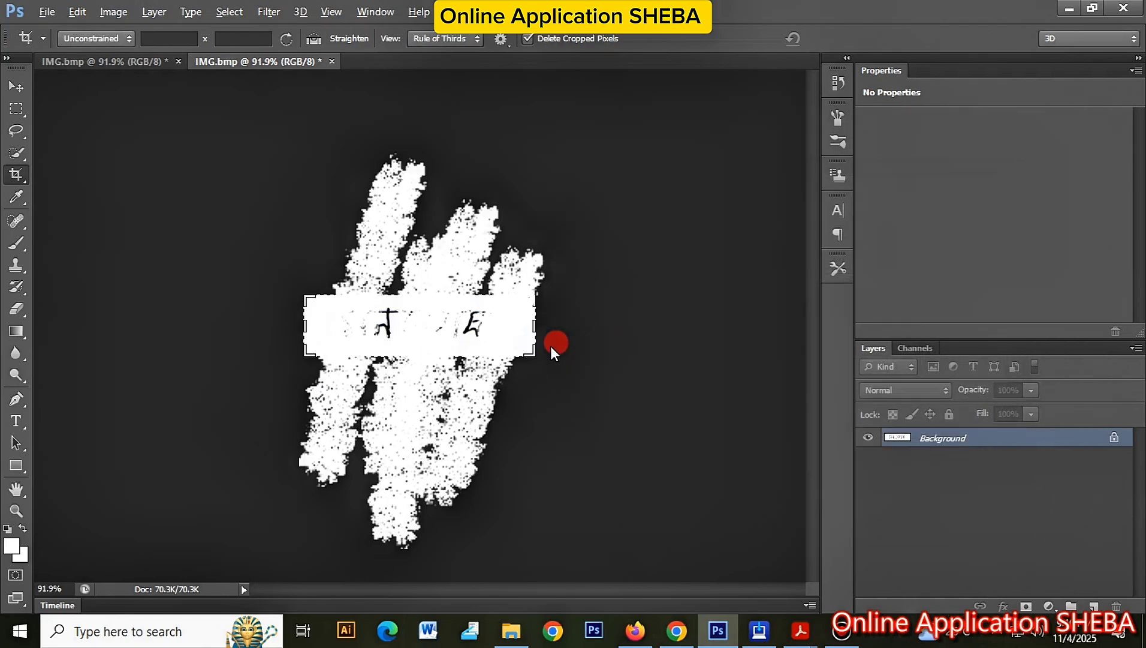
key(ctrl+shift+s)
click(363, 404)
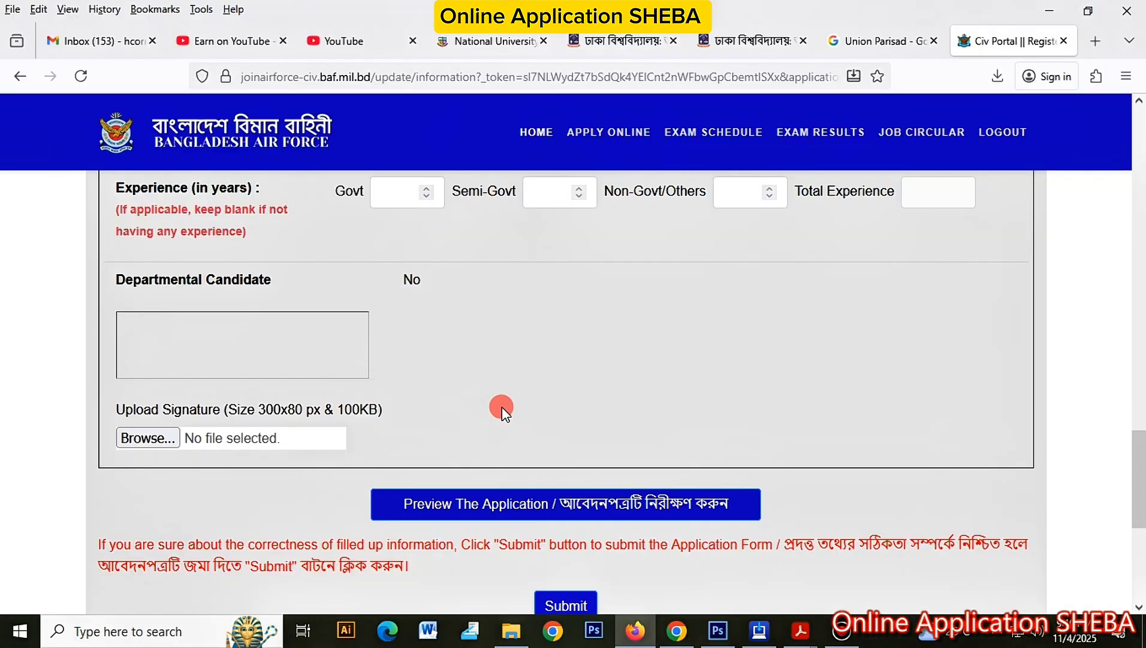
Step: Attach sign---.jpg from the Desktop as the signature file
click(159, 436)
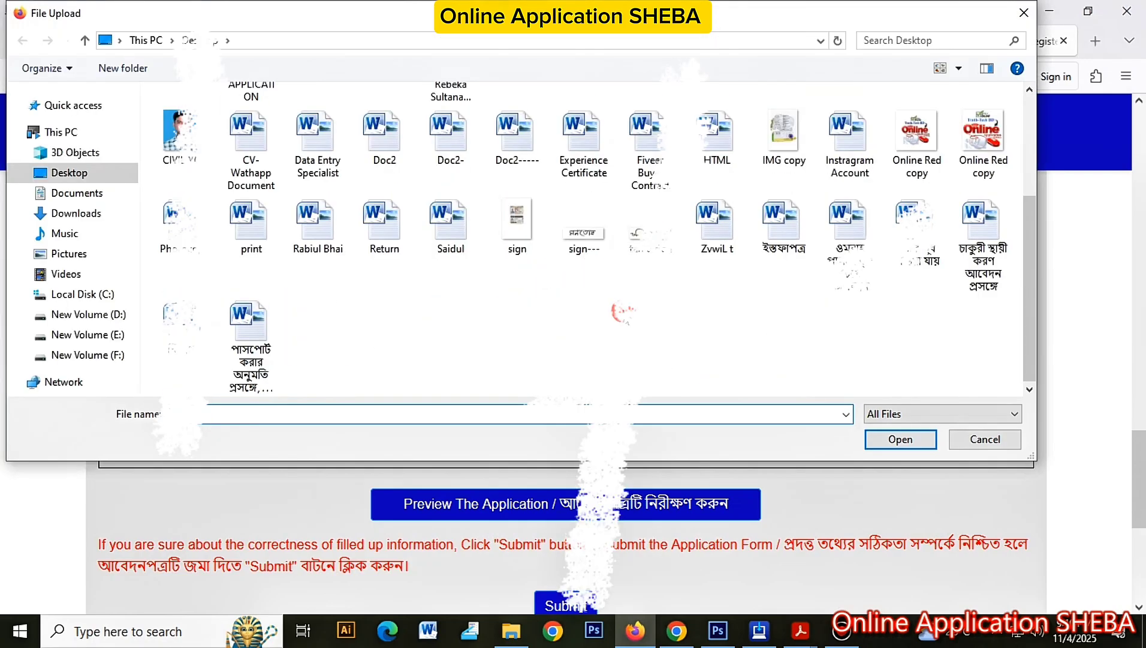
double_click(585, 237)
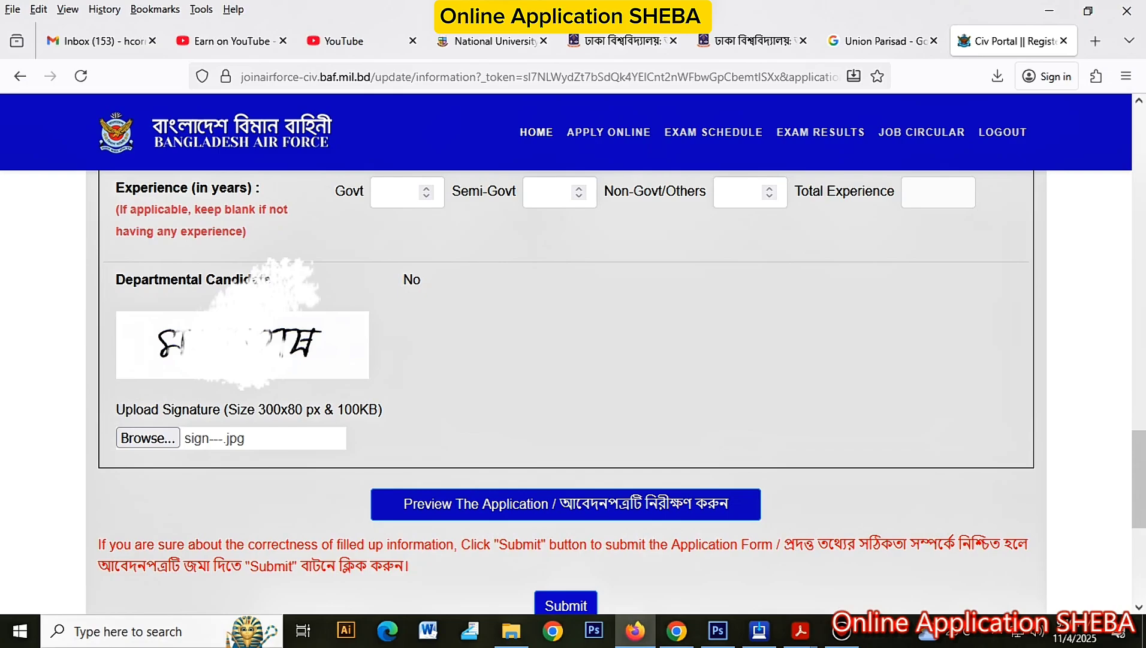
scroll(532, 464, down, 2)
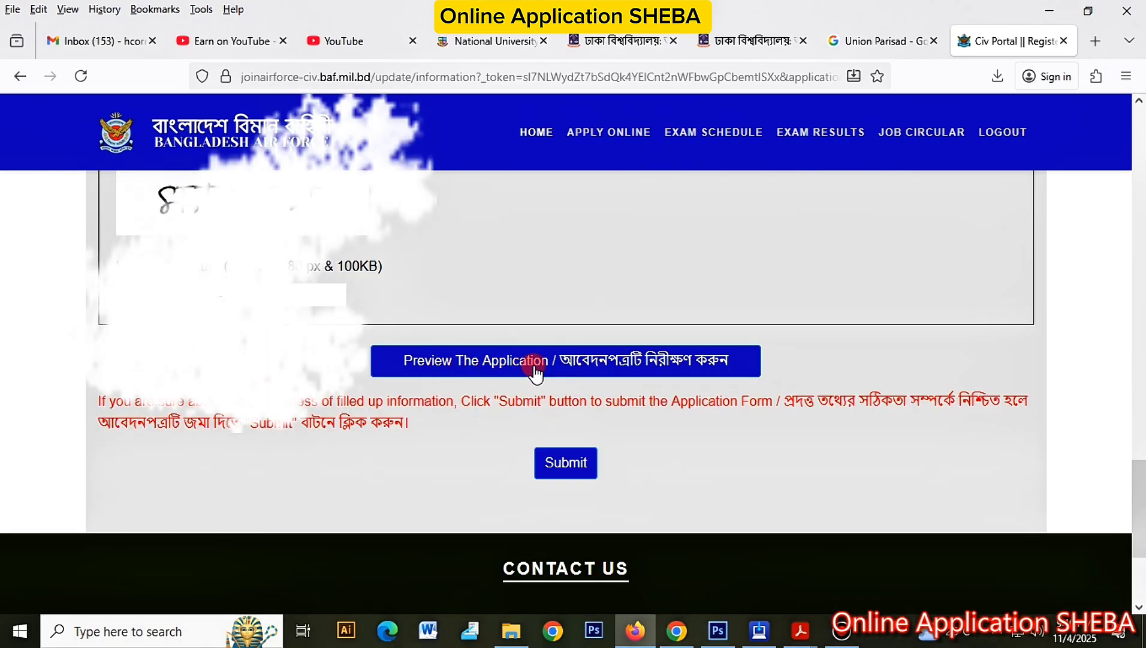
click(729, 363)
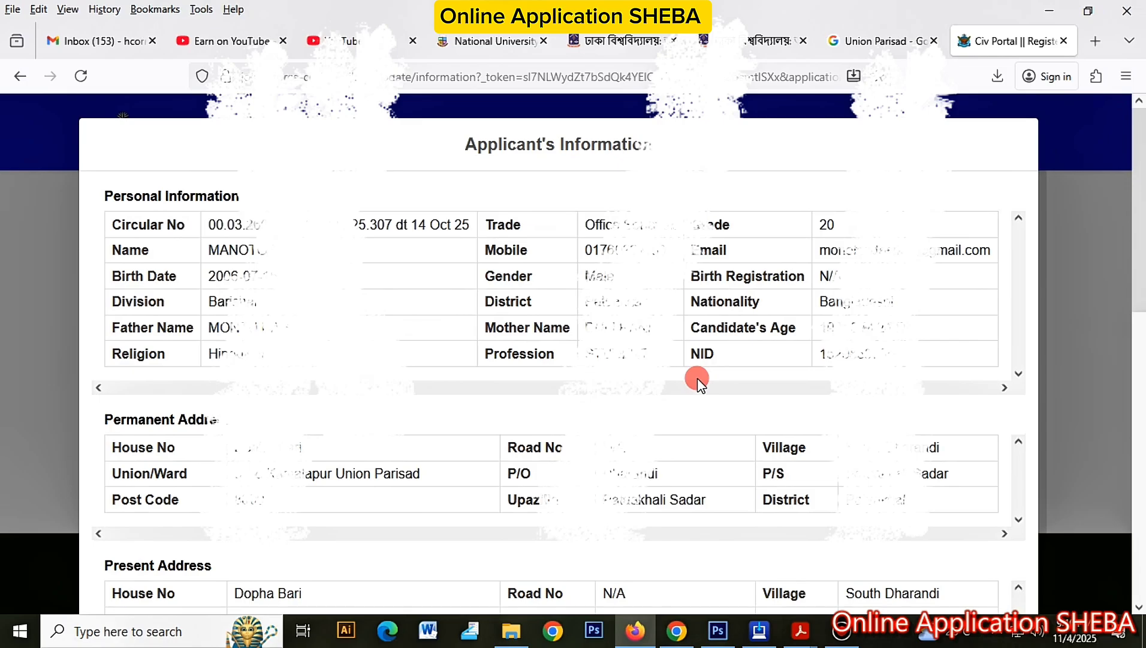
scroll(700, 389, down, 7)
scroll(699, 390, up, 7)
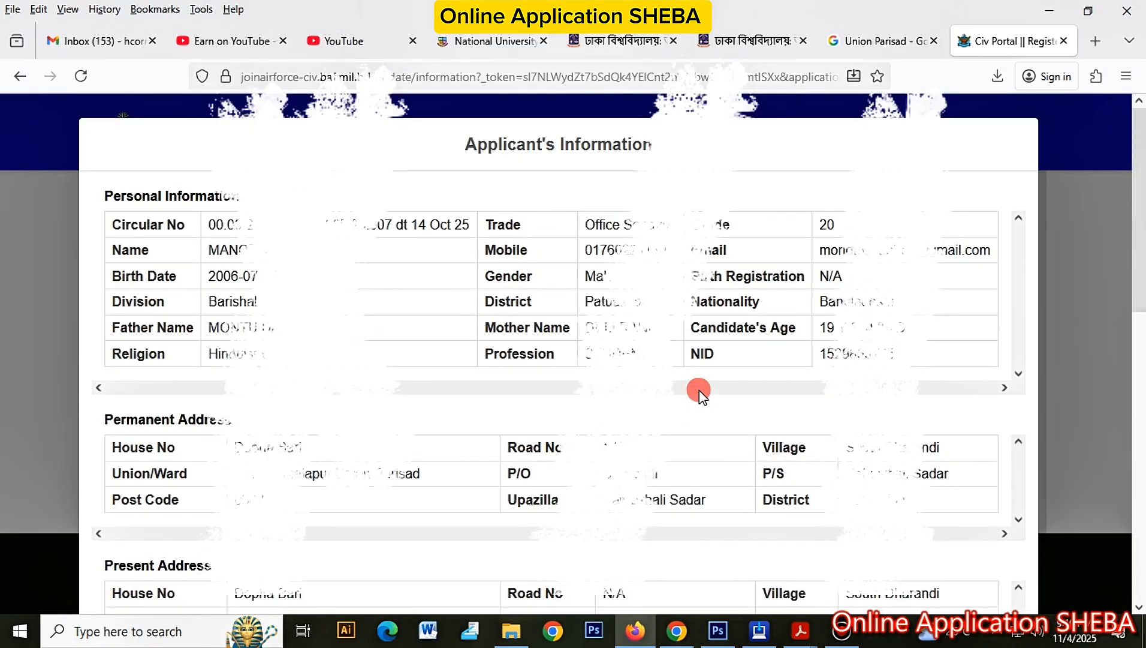
scroll(570, 345, down, 2)
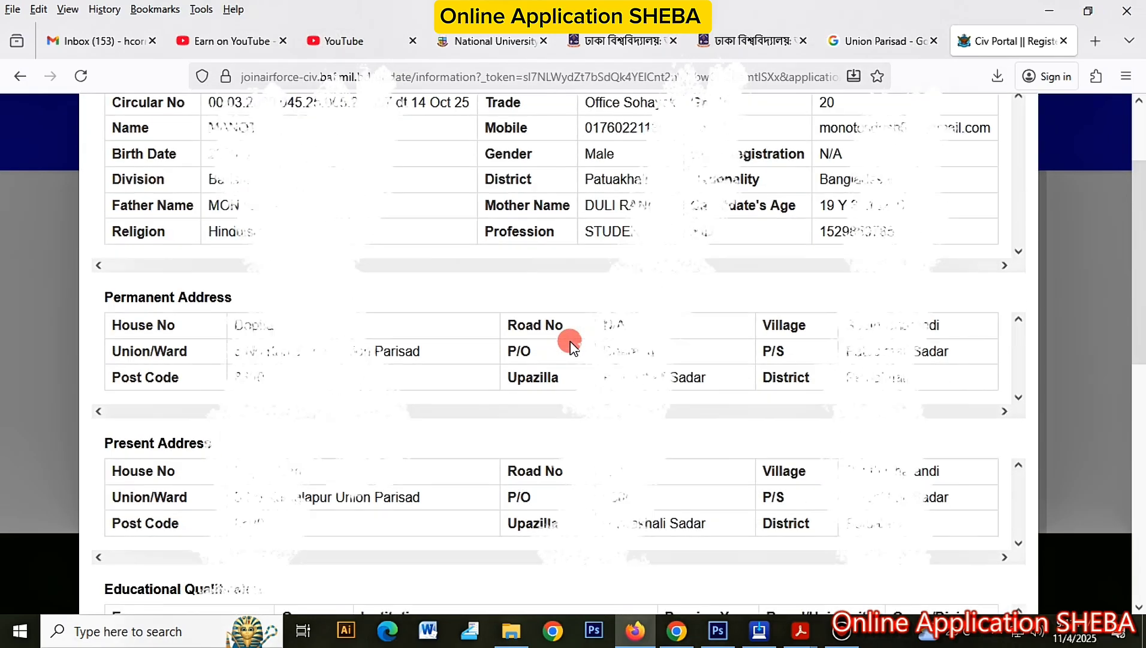
scroll(573, 351, down, 3)
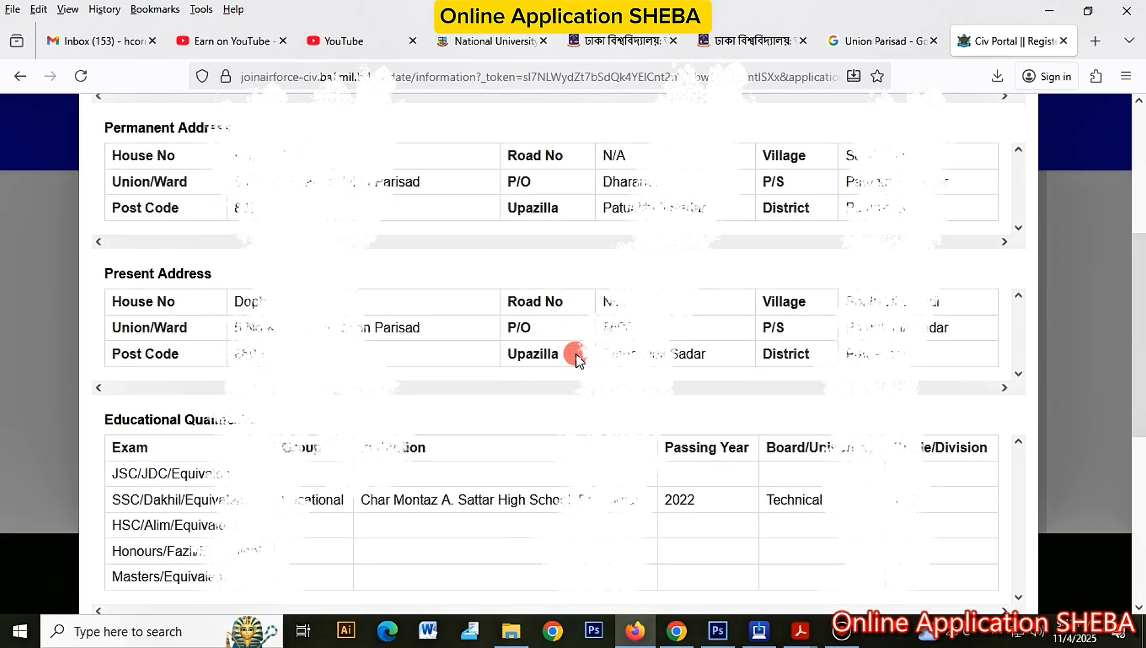
scroll(577, 359, down, 2)
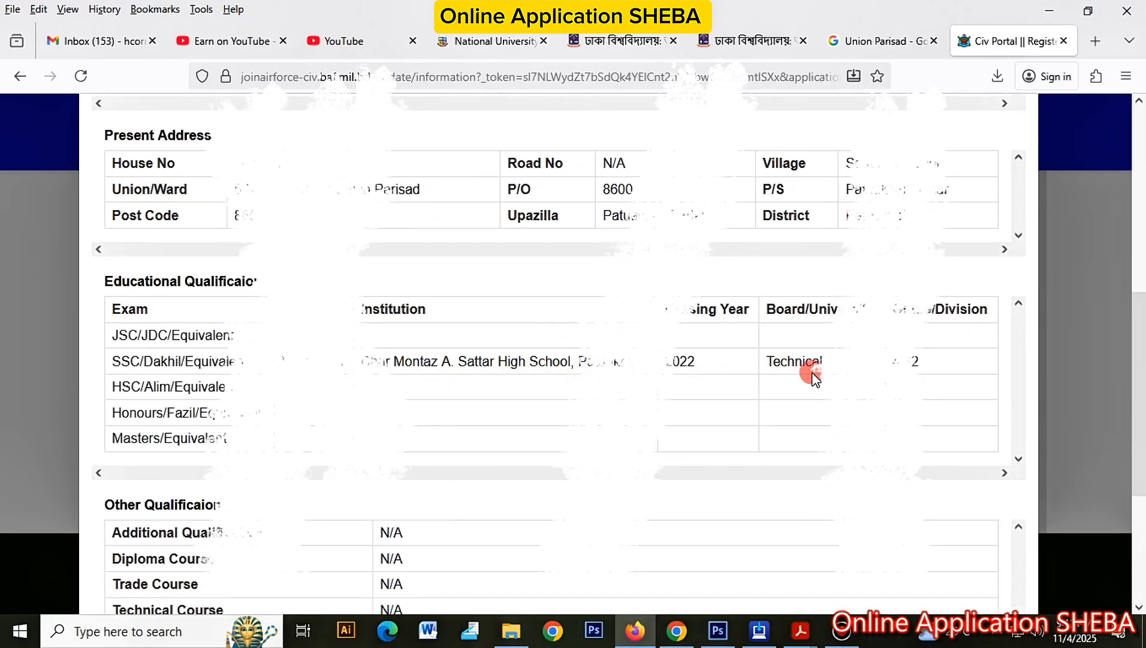
scroll(814, 375, down, 4)
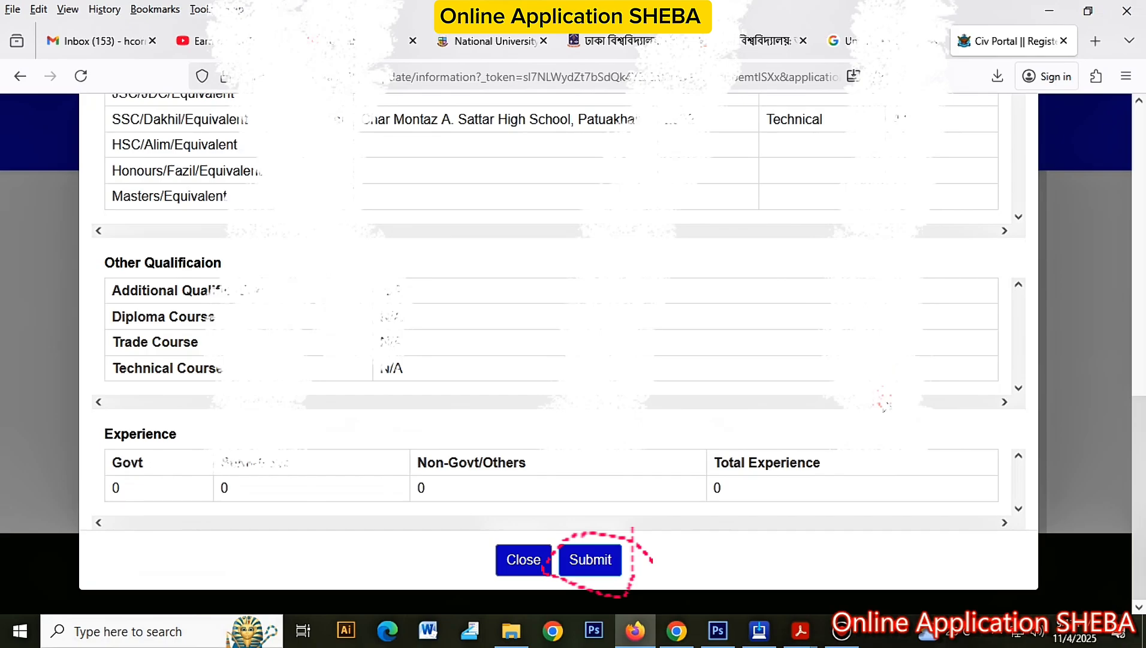
click(532, 564)
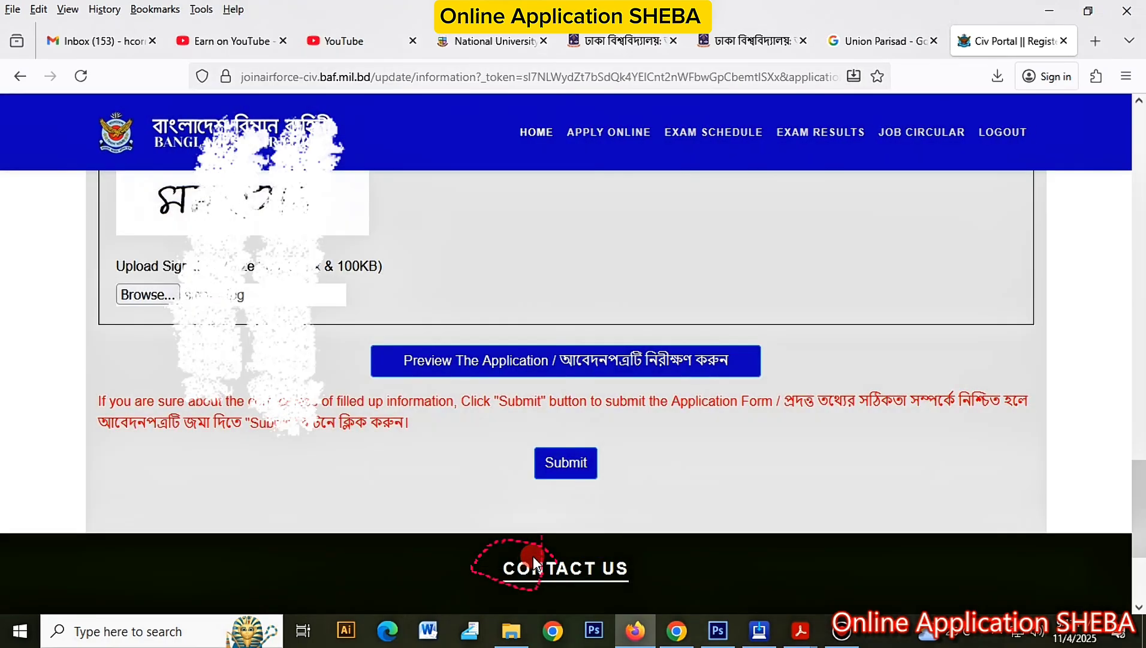
Step: Submit the application, highlight the Bengali profile-page notice, and download the application form PDF
click(564, 463)
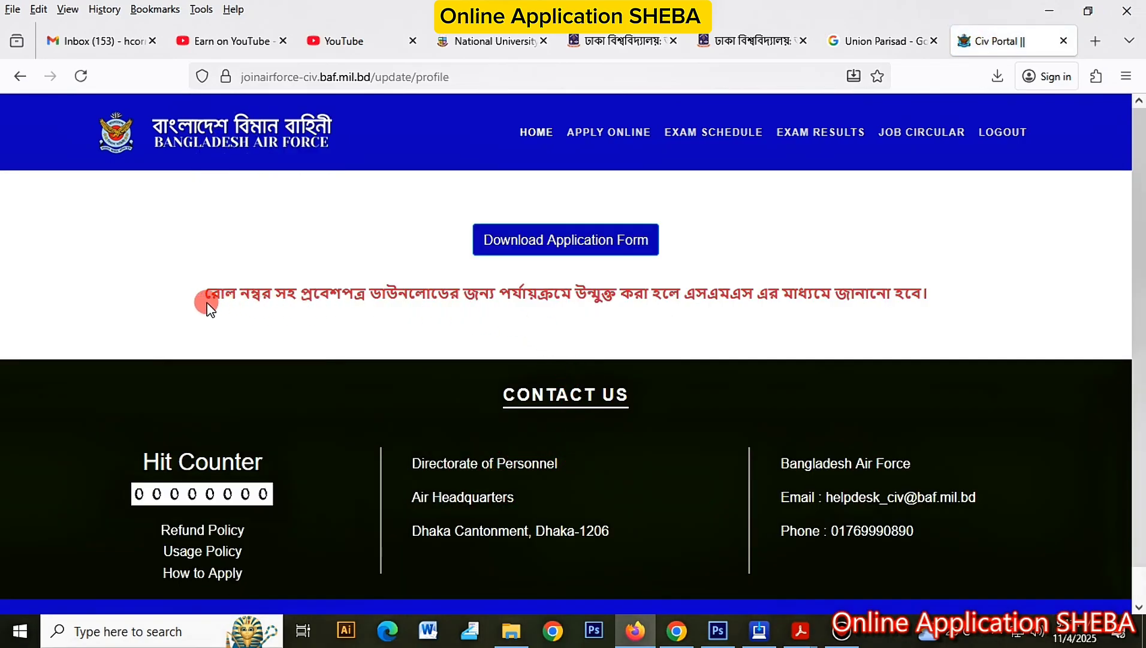
drag(201, 301, 509, 302)
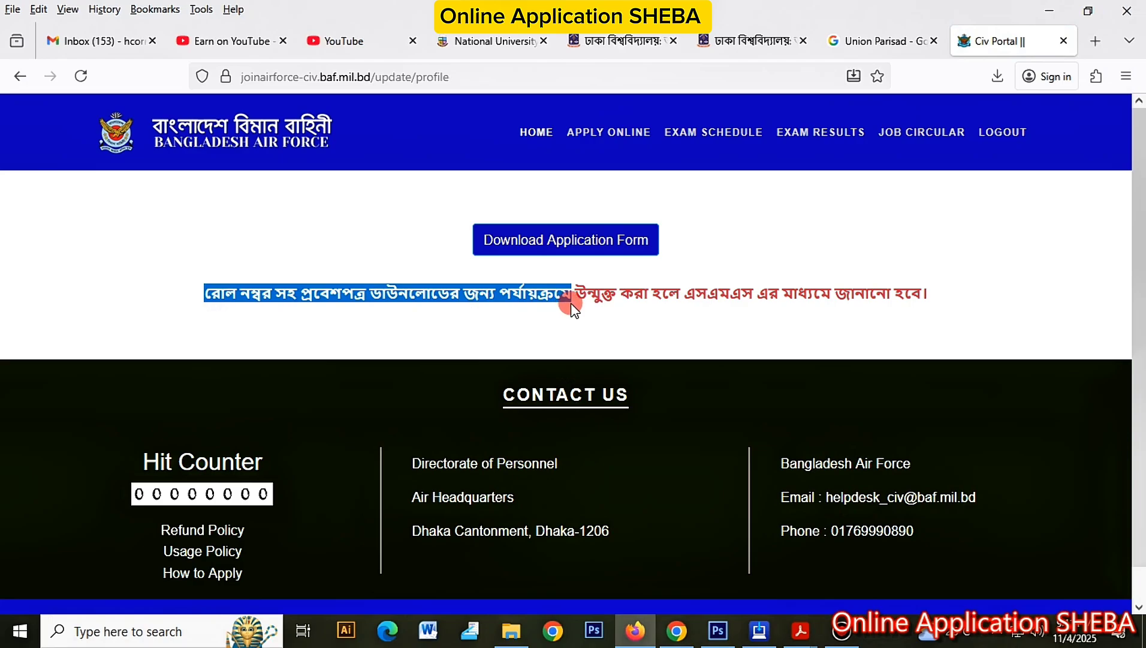
drag(581, 303, 653, 304)
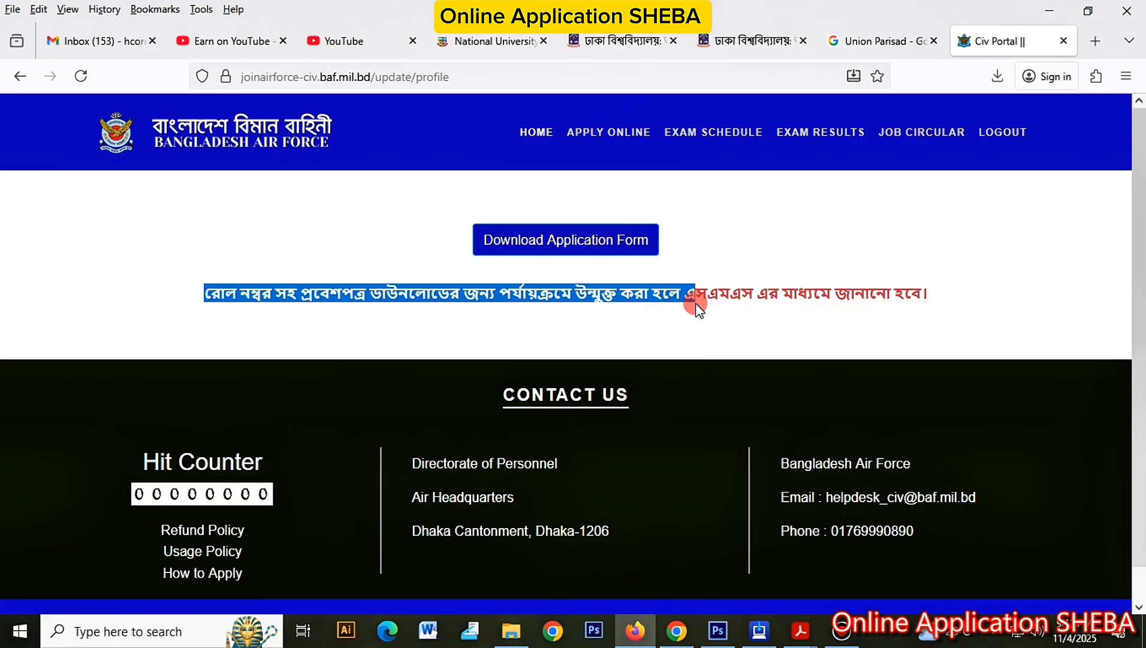
drag(696, 307, 938, 305)
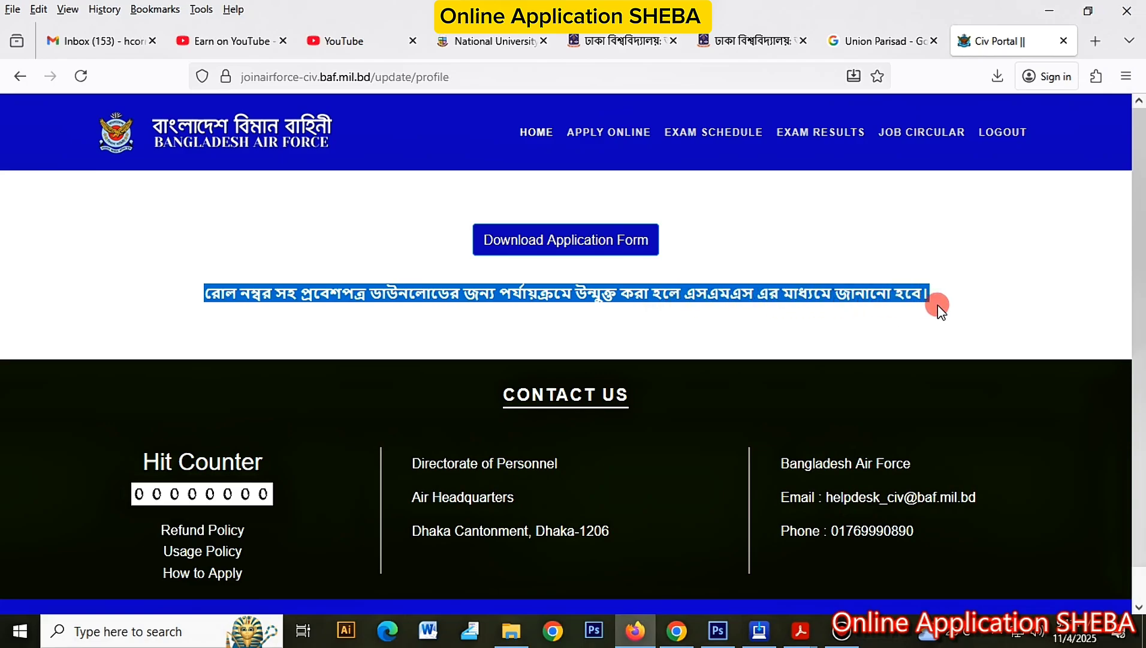
key(ctrl+plus)
click(593, 267)
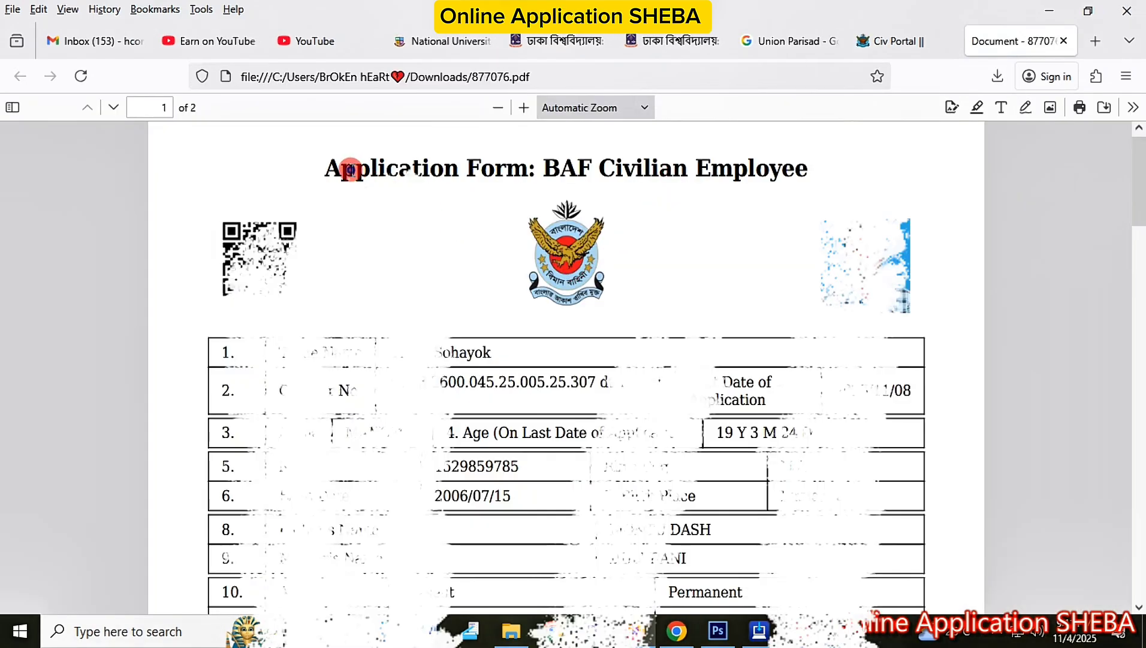
drag(358, 170, 428, 170)
drag(920, 206, 785, 168)
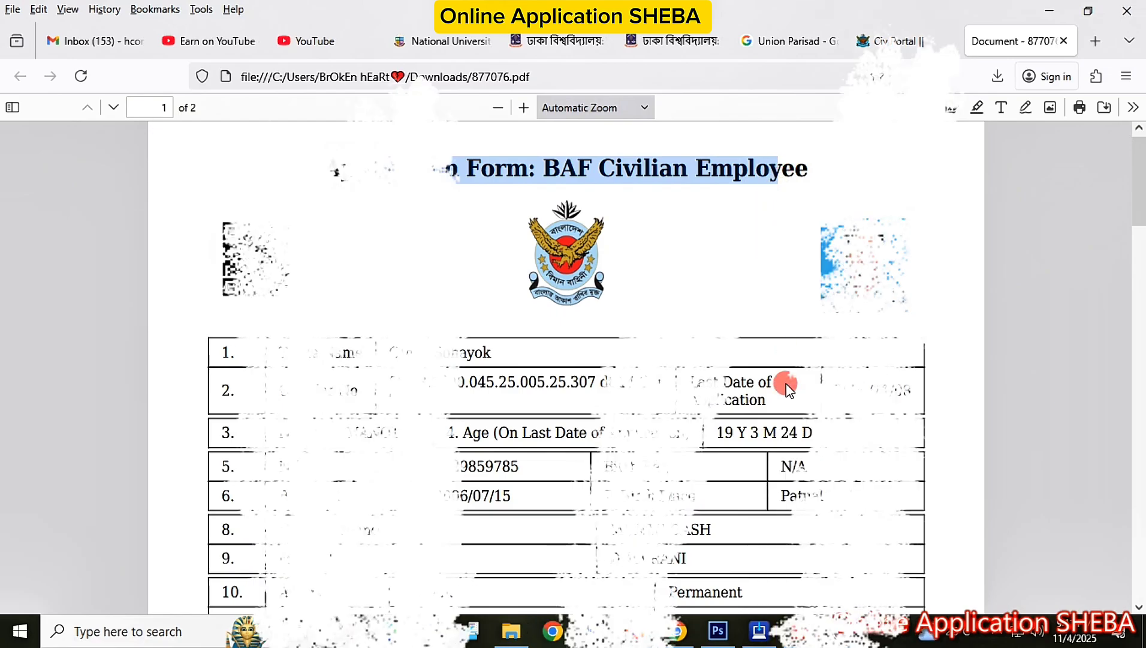
scroll(787, 388, down, 5)
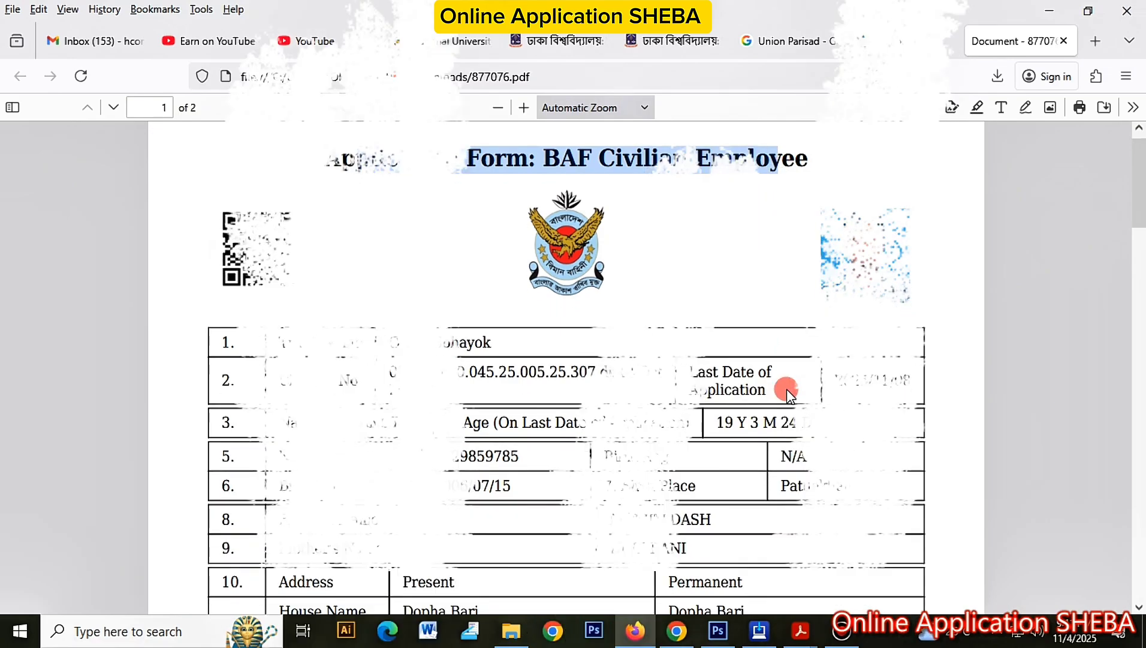
scroll(787, 389, down, 3)
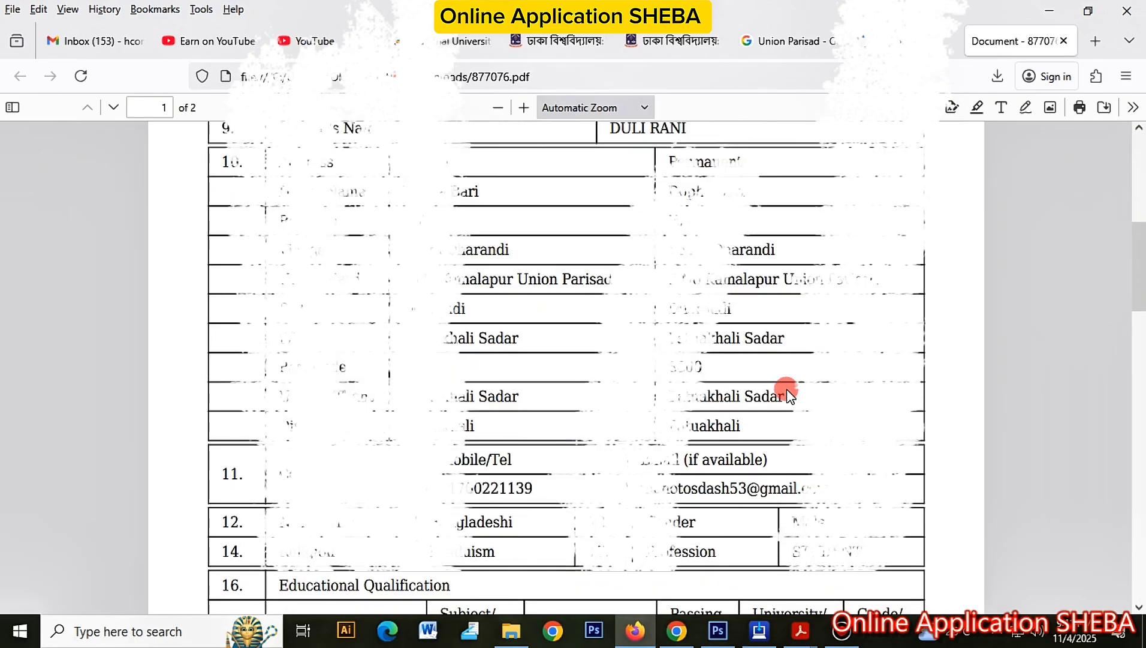
scroll(787, 393, down, 5)
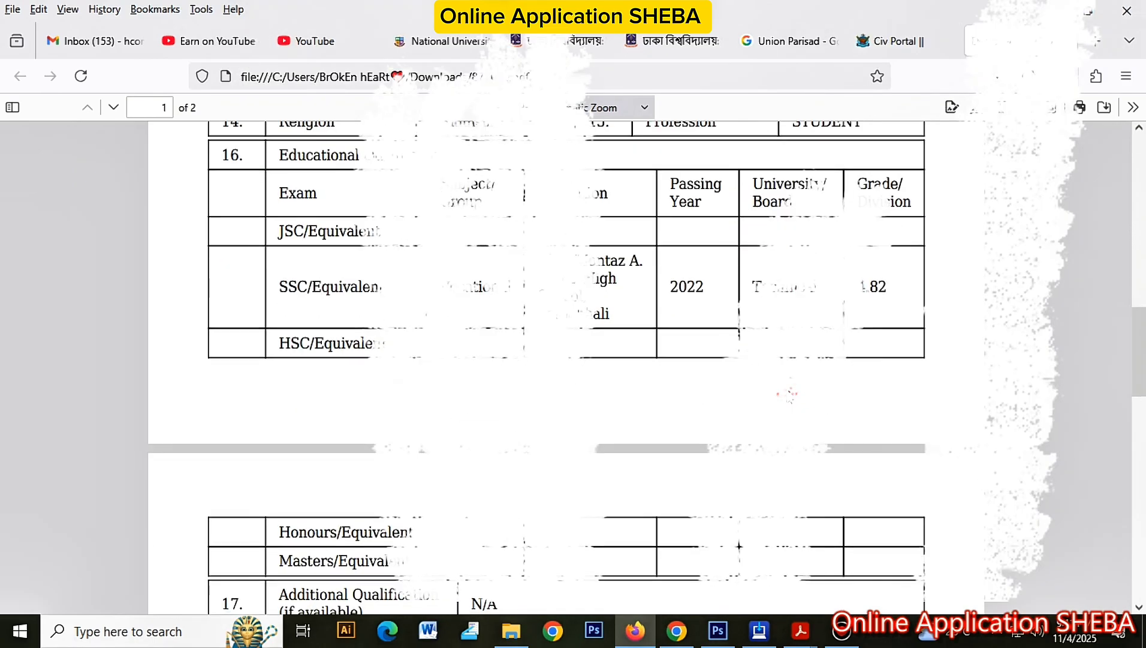
scroll(789, 393, down, 3)
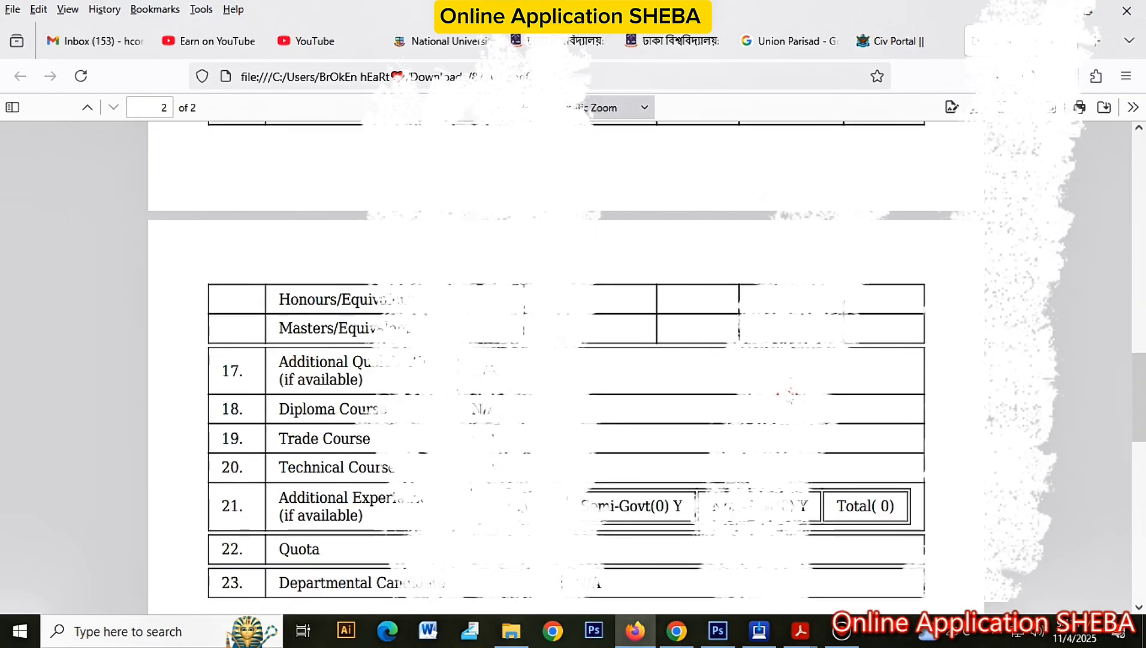
scroll(787, 388, down, 1)
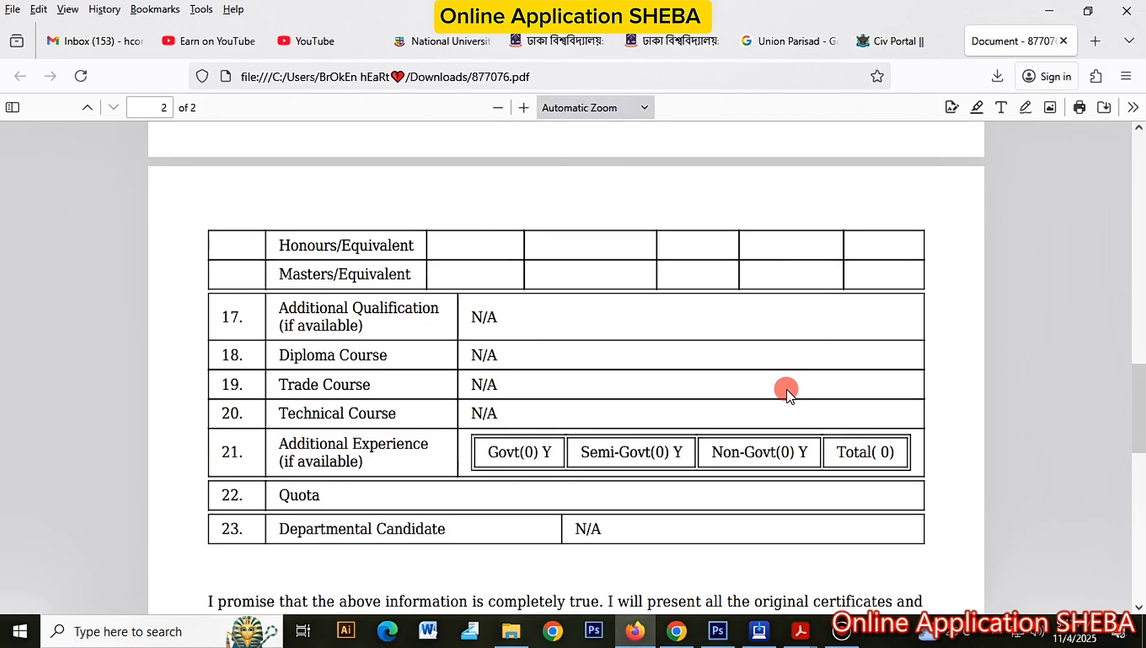
scroll(787, 389, down, 2)
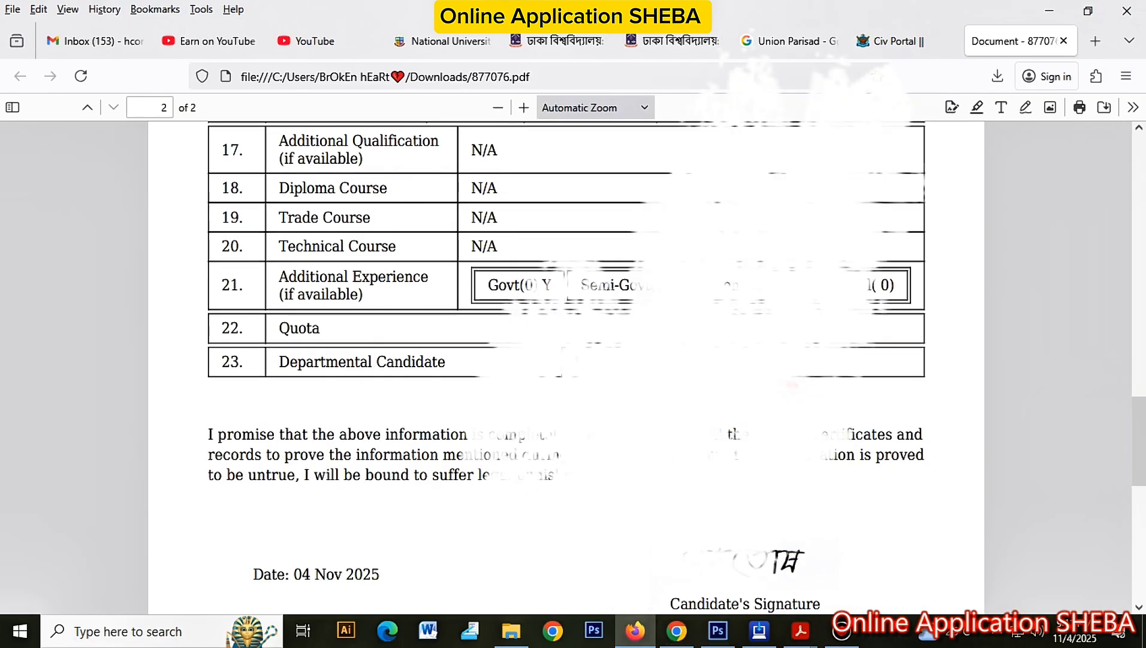
scroll(786, 389, down, 6)
scroll(786, 389, up, 10)
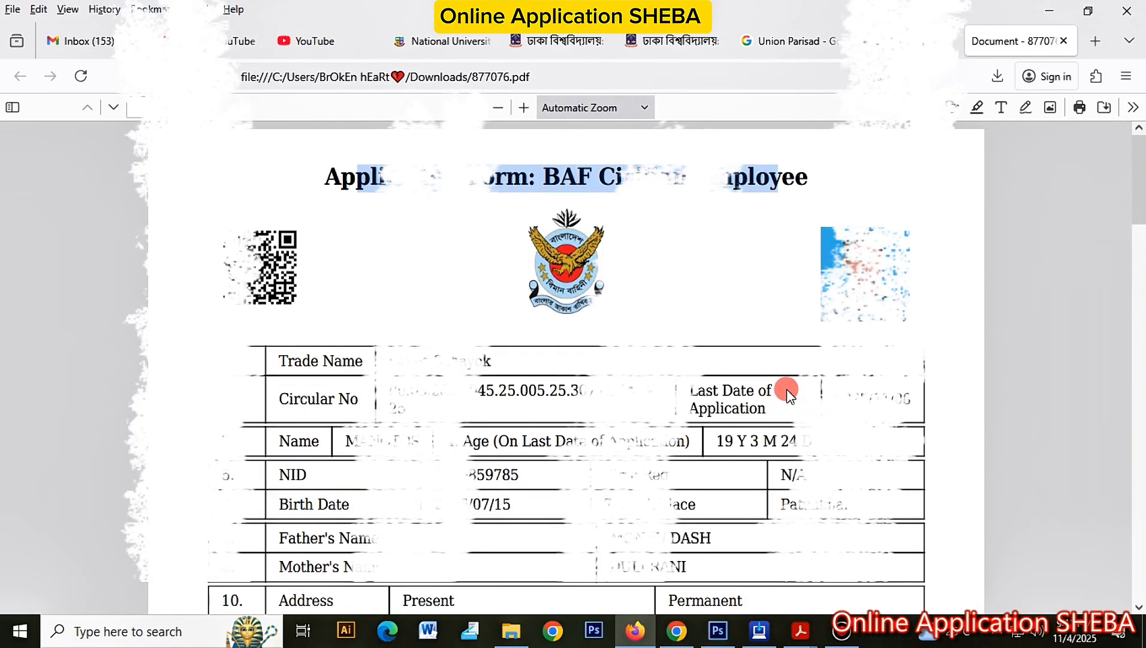
key(ctrl+p)
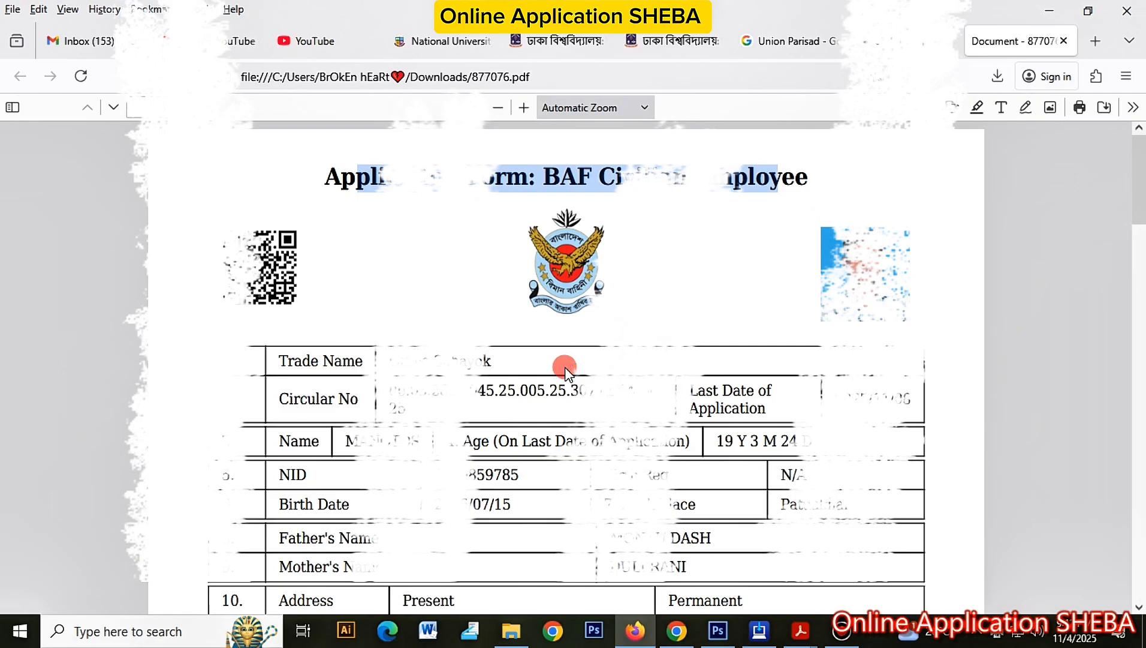